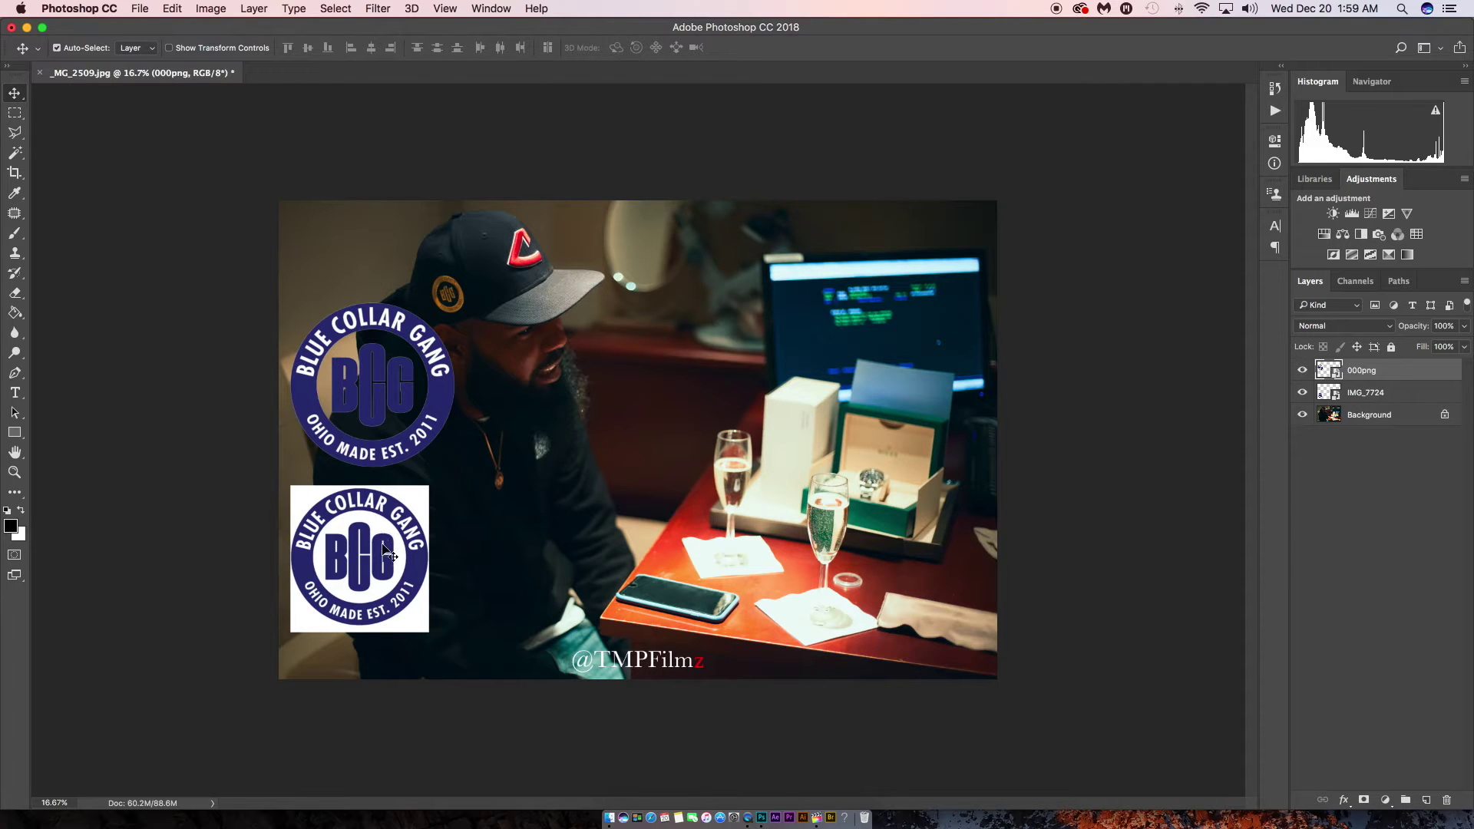
# - Move the transparent logo over the table beside the watch box and the white-background logo over the seated man's lower left side
pyautogui.click(394, 451)
pyautogui.moveTo(394, 453); pyautogui.dragTo(850, 441)
pyautogui.moveTo(389, 575); pyautogui.dragTo(391, 558)
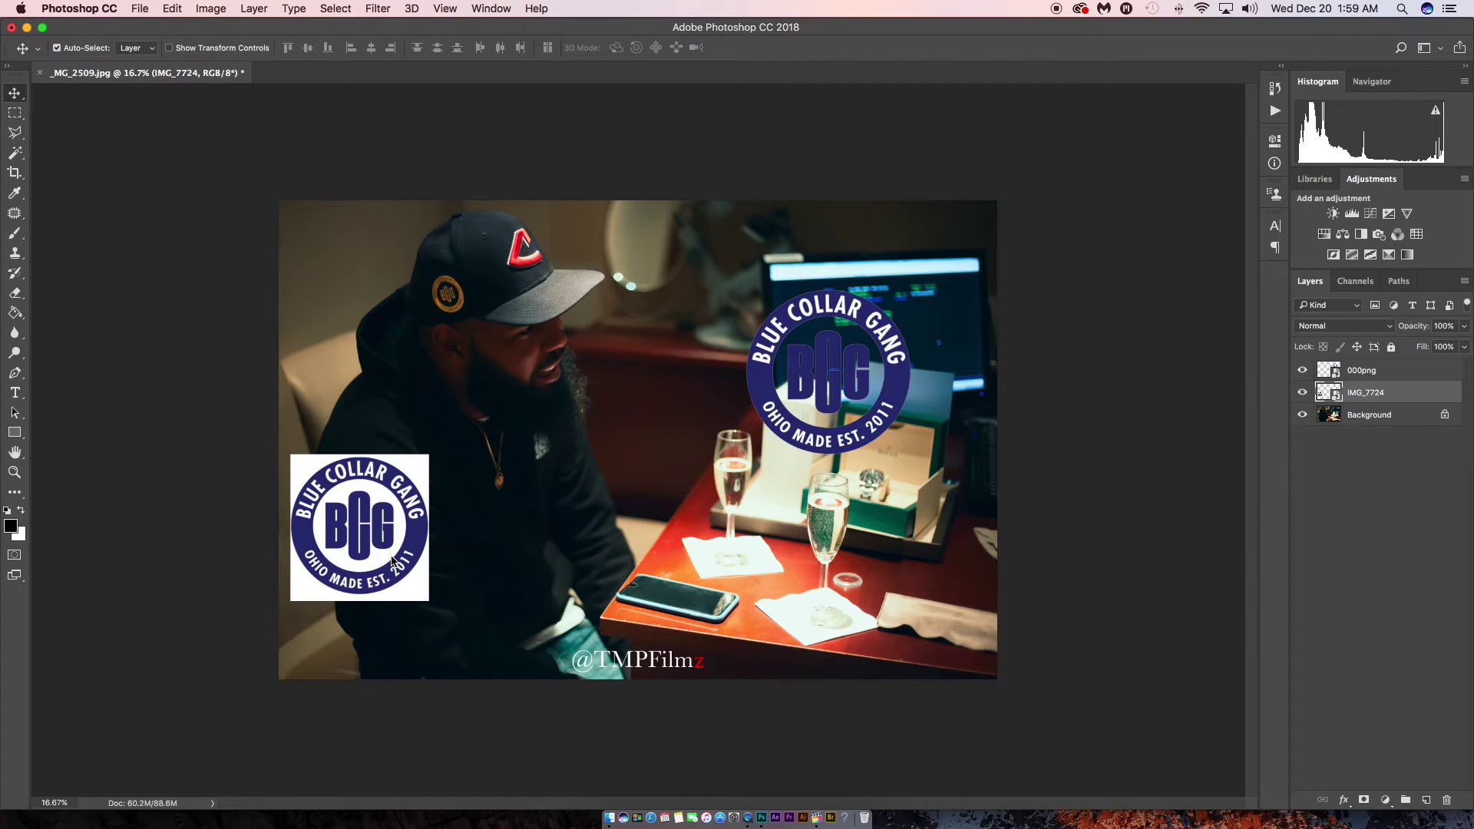
pyautogui.click(791, 314)
pyautogui.moveTo(790, 315); pyautogui.dragTo(836, 478)
pyautogui.click(397, 528)
pyautogui.moveTo(397, 528); pyautogui.dragTo(398, 540)
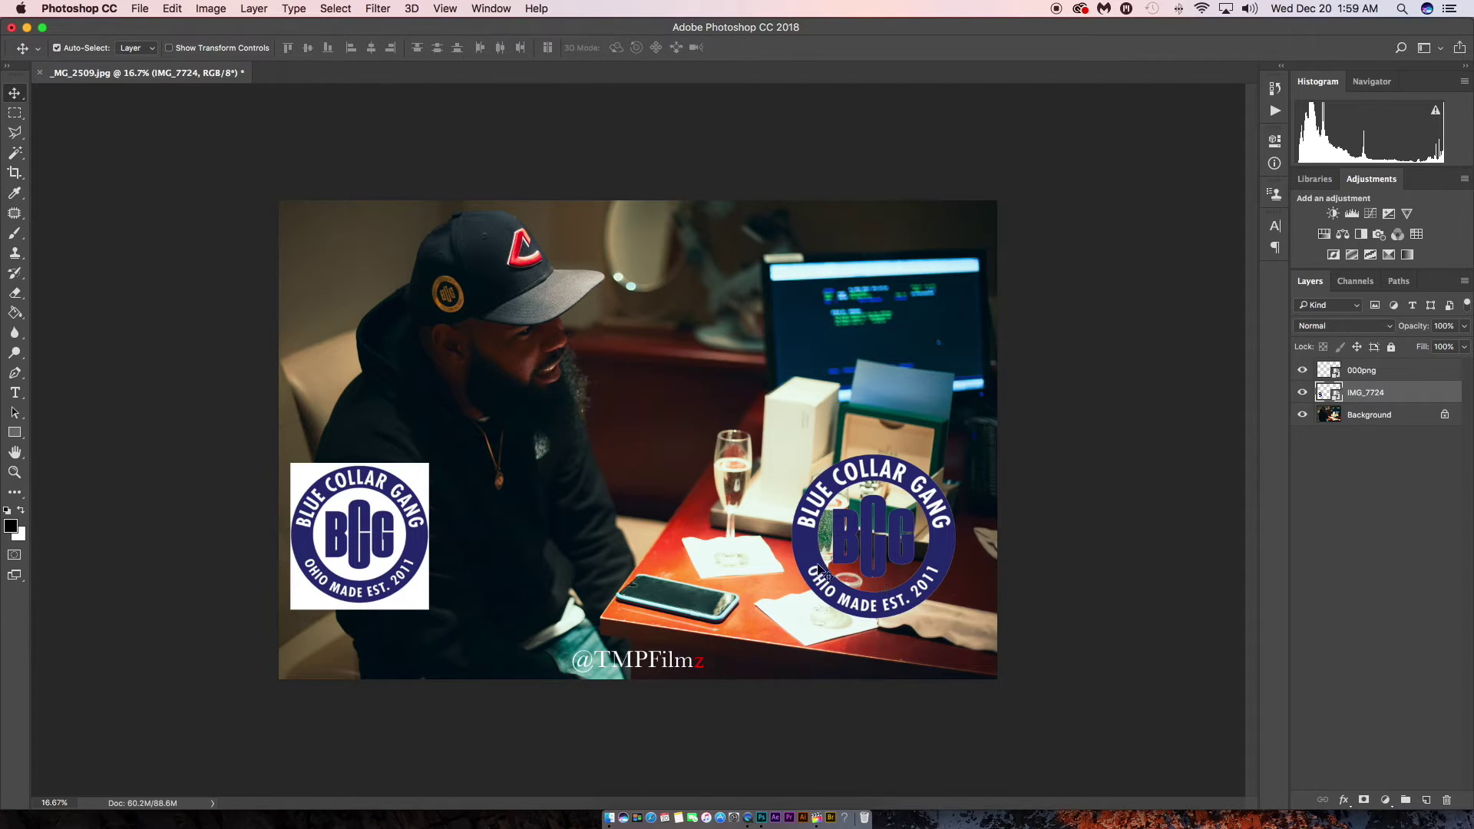
pyautogui.moveTo(354, 543); pyautogui.dragTo(370, 540)
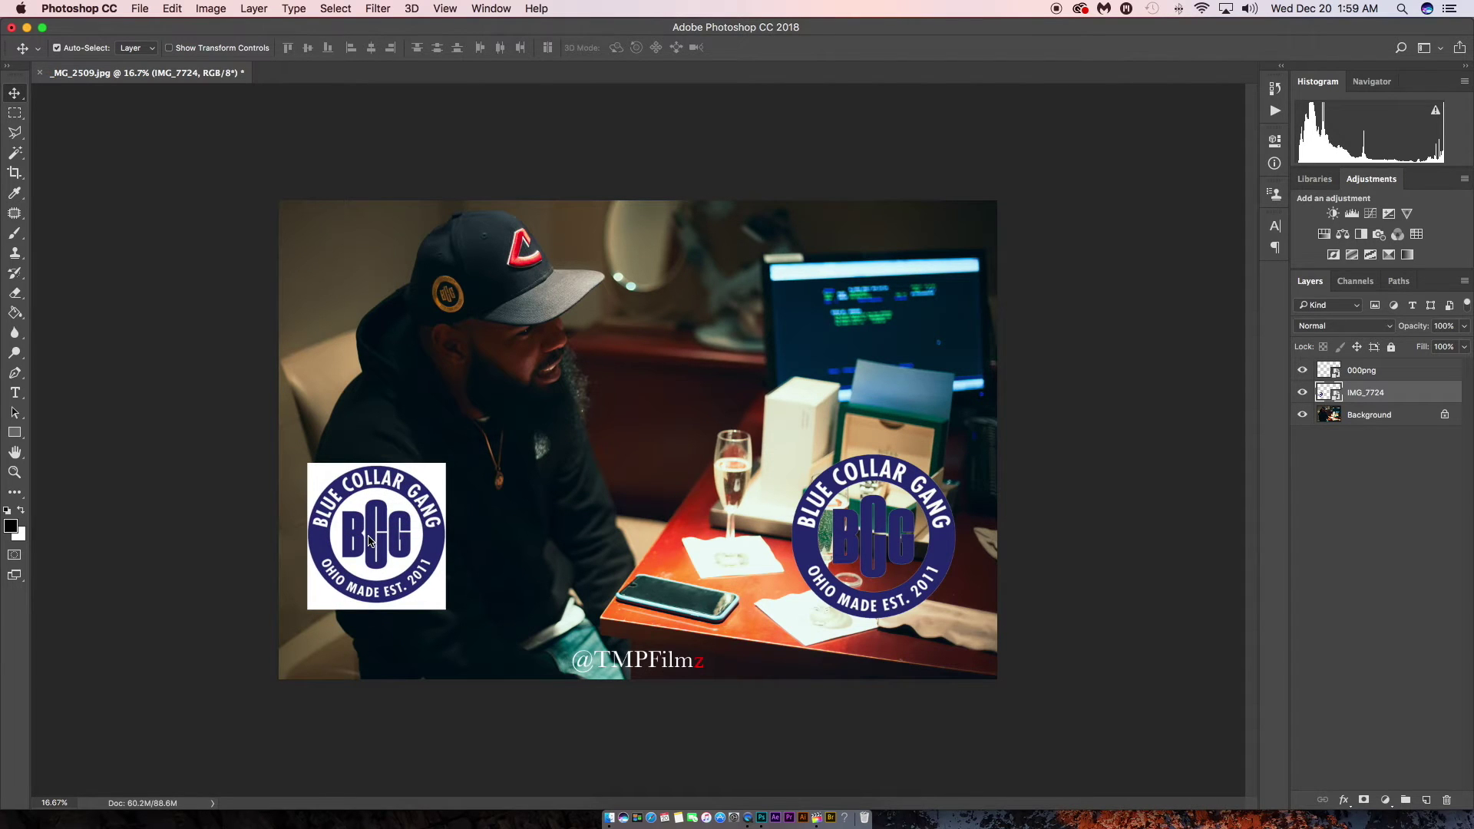
# - View both logos on the video in Final Cut Pro, and open the logo file IMG_7724.JPG in Photoshop
pyautogui.click(818, 819)
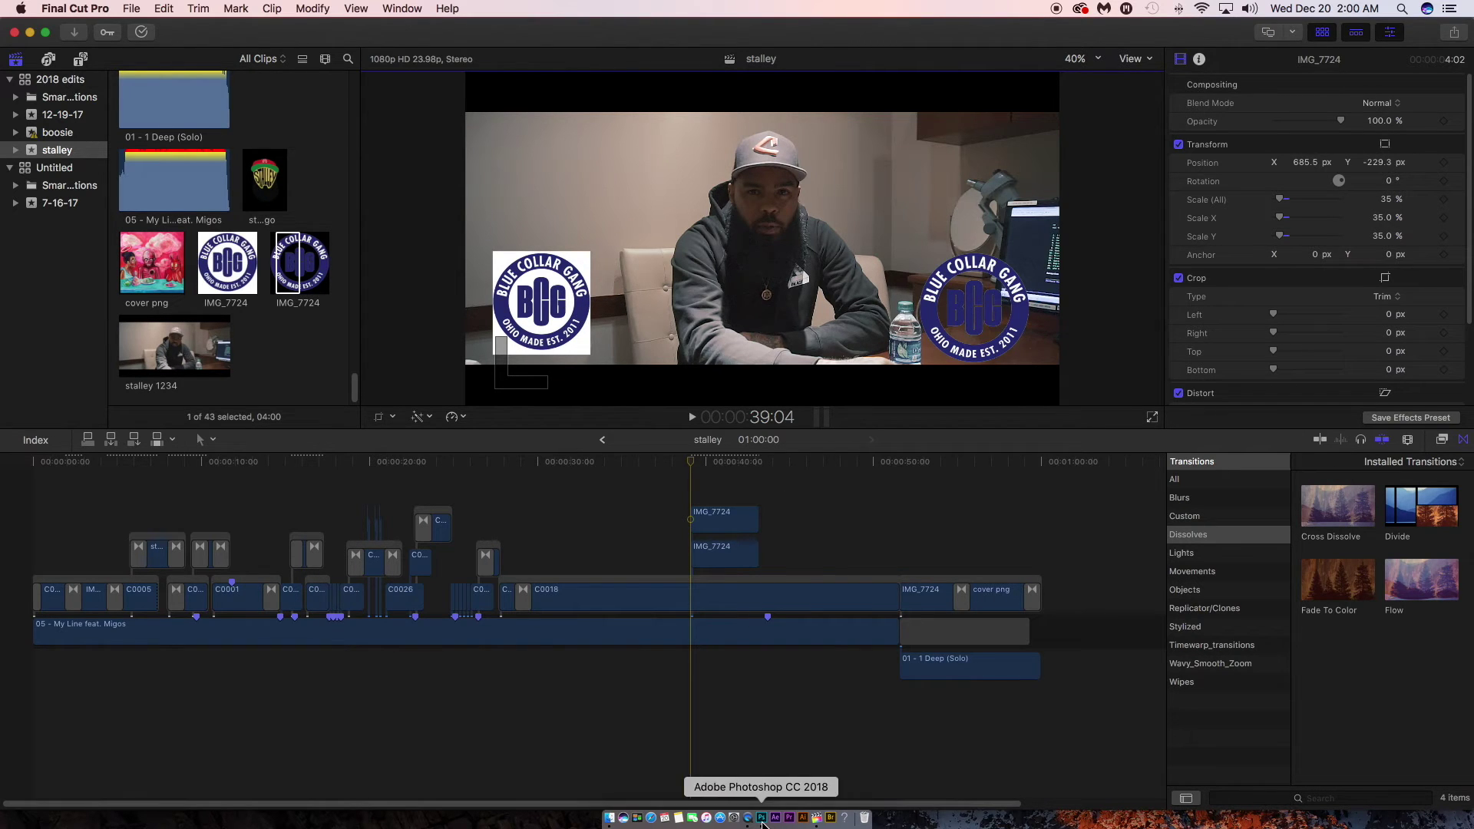
pyautogui.click(761, 818)
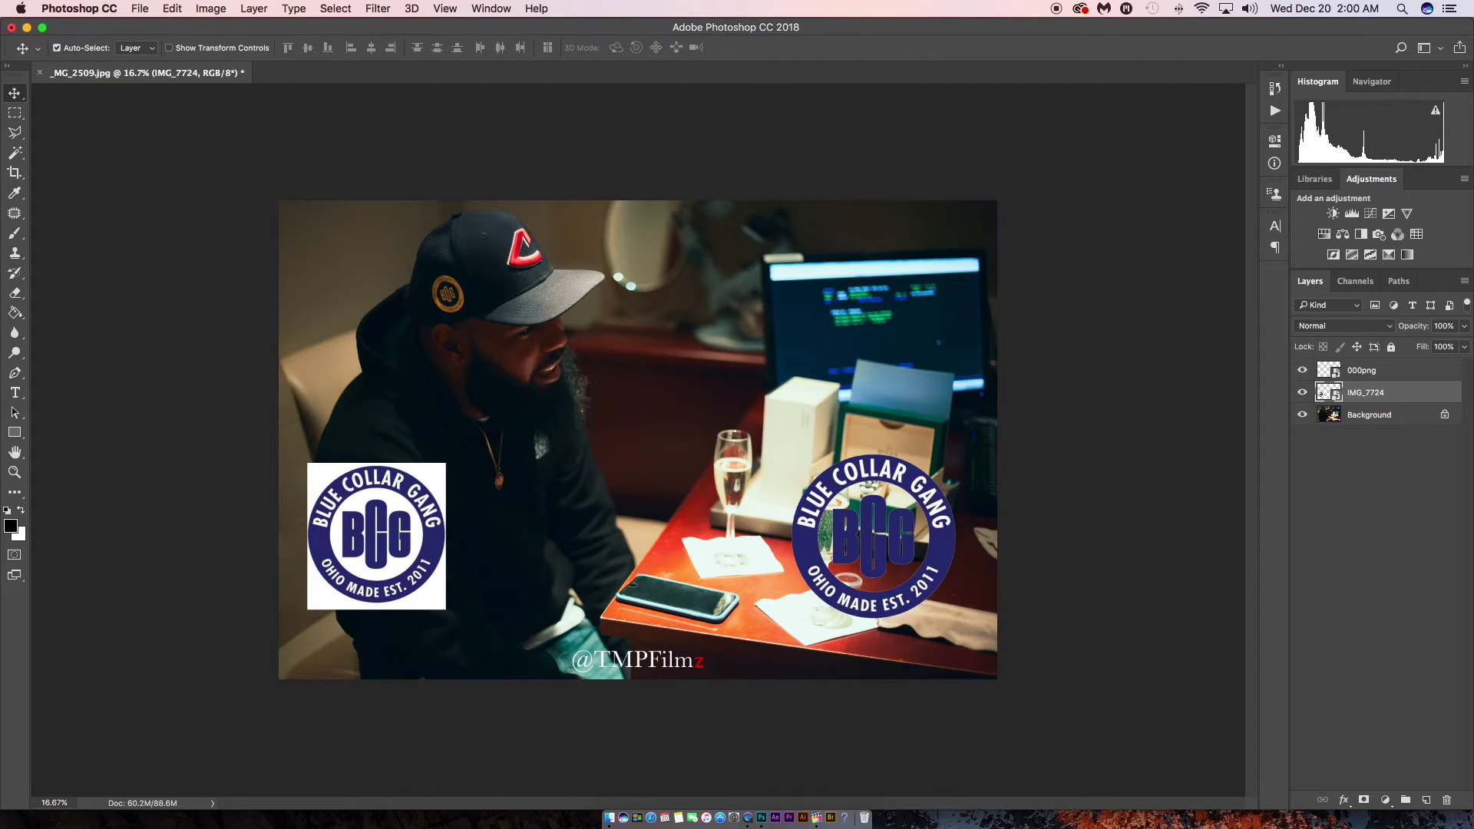
pyautogui.moveTo(1449, 545); pyautogui.dragTo(762, 821)
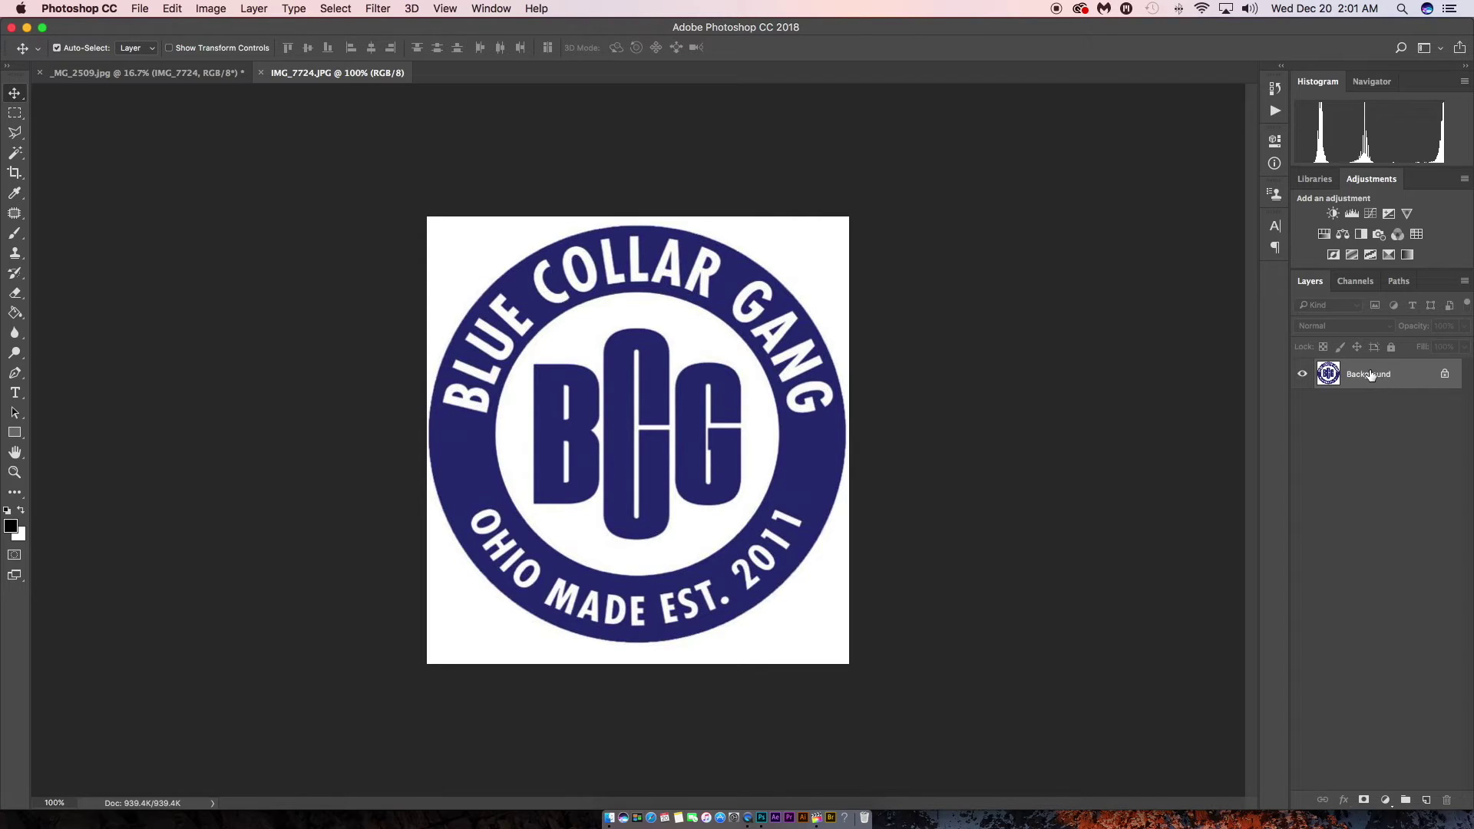
# - Duplicate the logo's Background layer and hide the original Background layer
pyautogui.moveTo(1370, 375); pyautogui.dragTo(1432, 807)
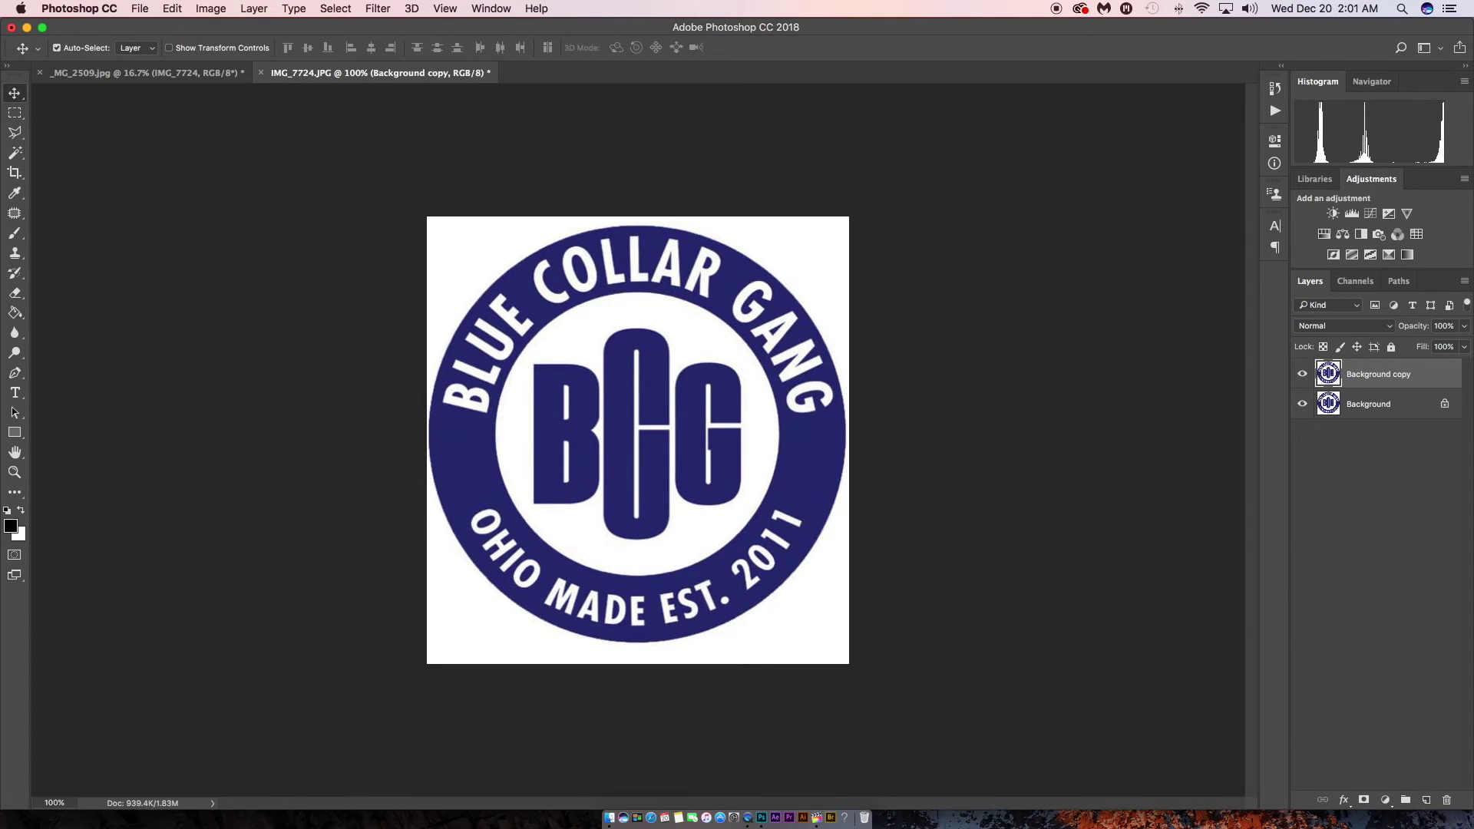
pyautogui.click(1364, 411)
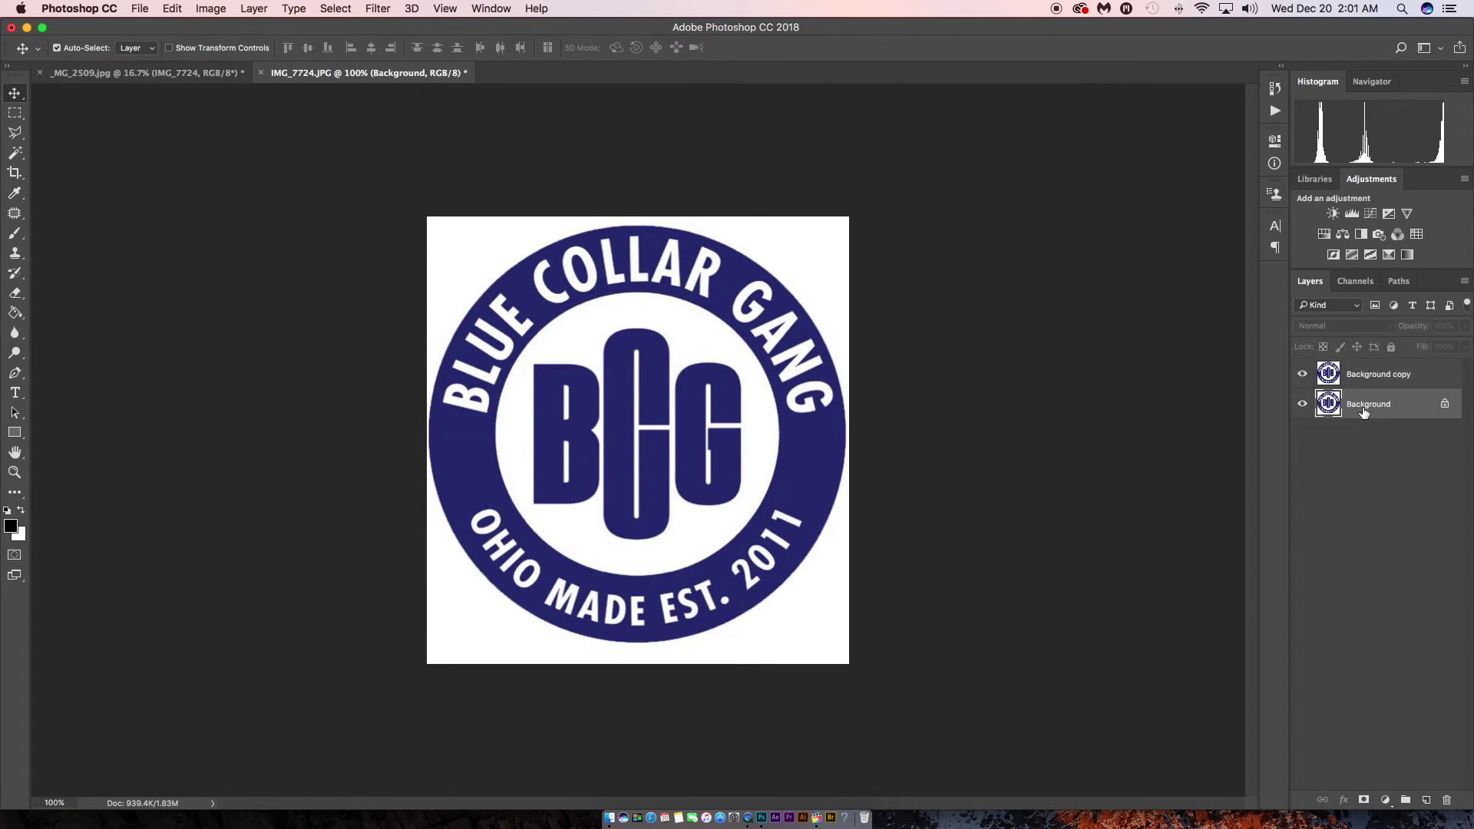
pyautogui.click(1303, 404)
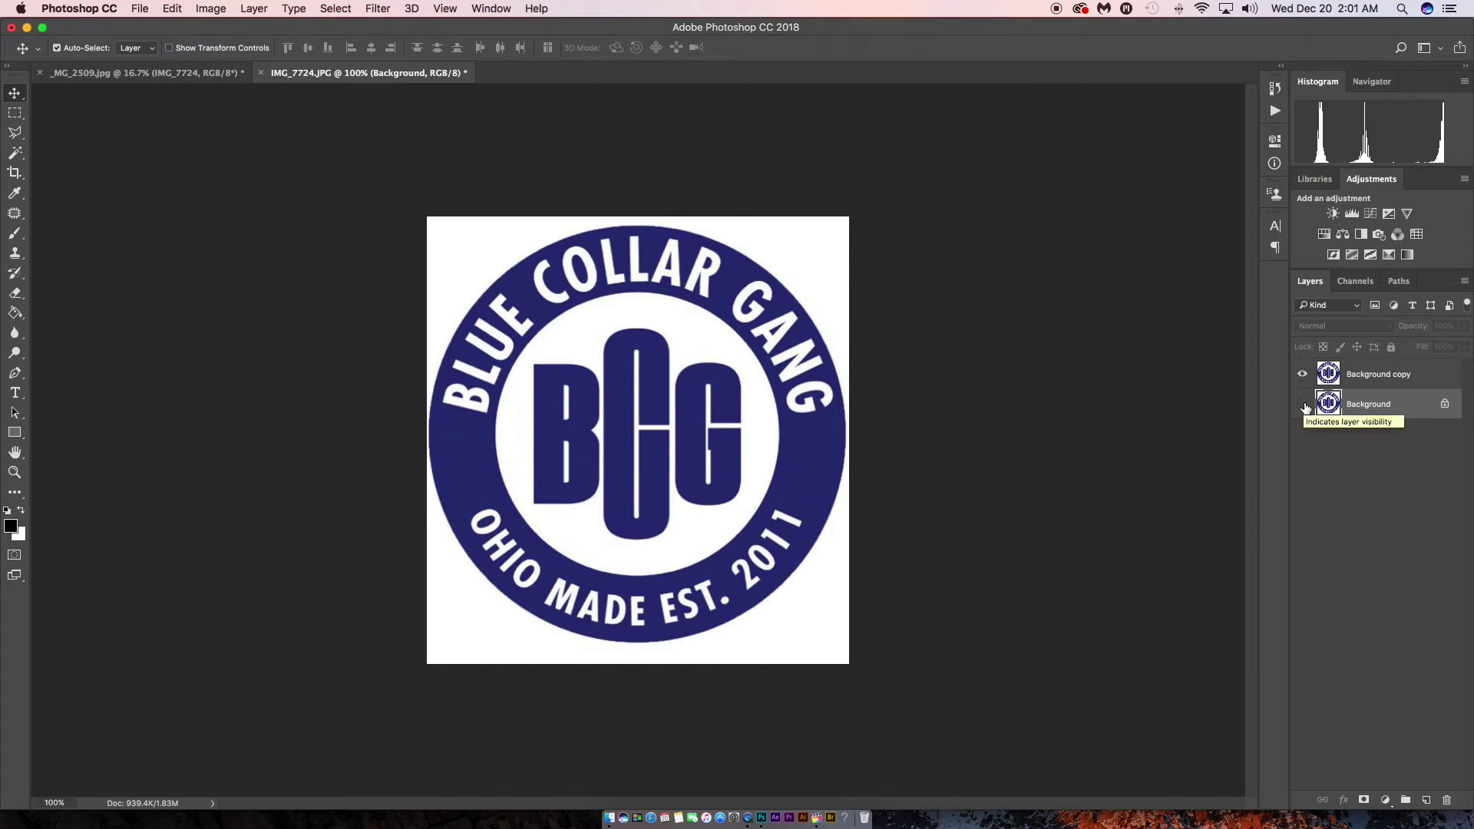
# - Select the white area outside the logo's circle with the Magic Wand Tool at tolerance 32
pyautogui.click(22, 165)
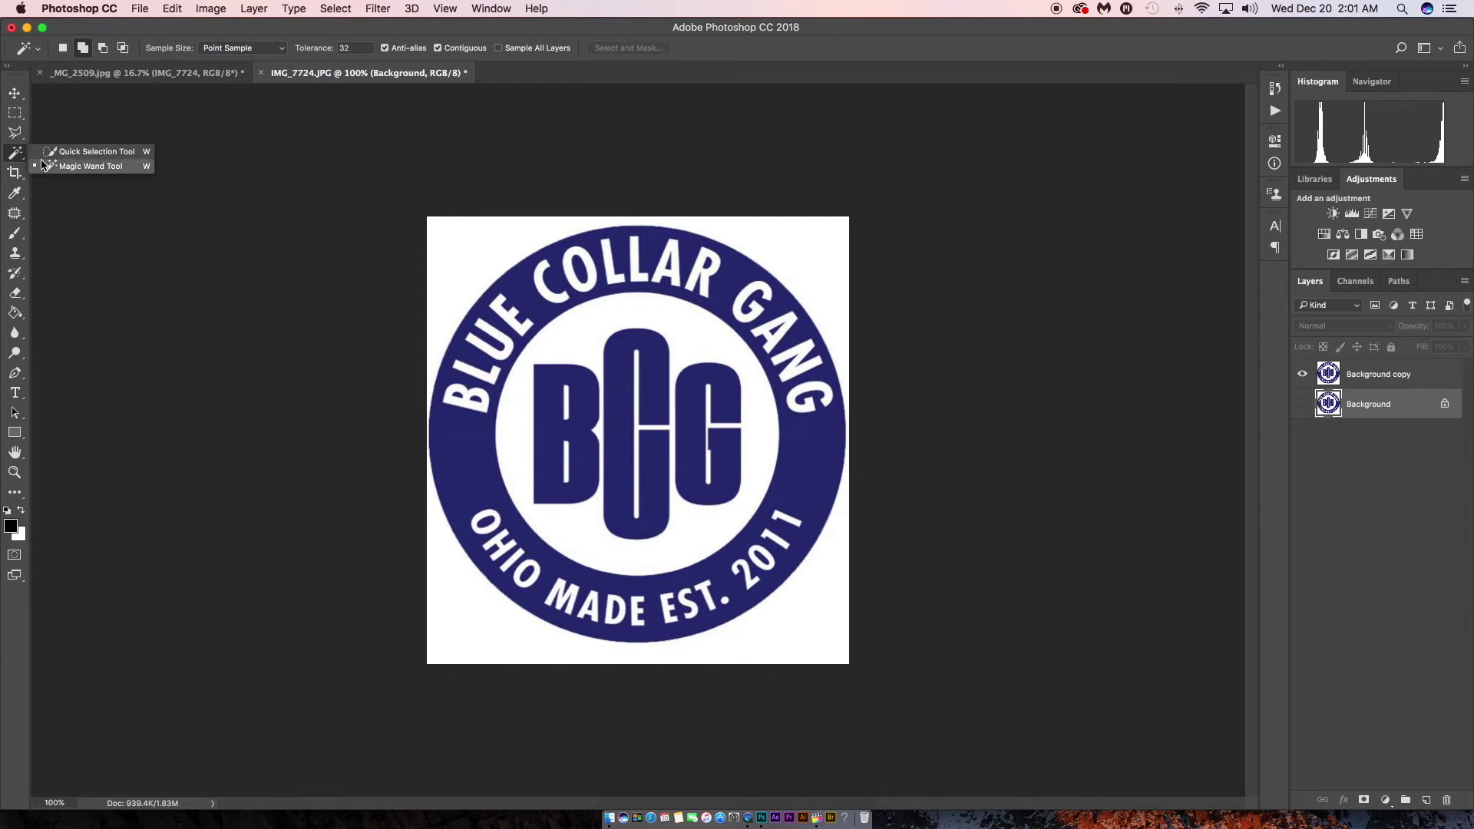
pyautogui.click(109, 167)
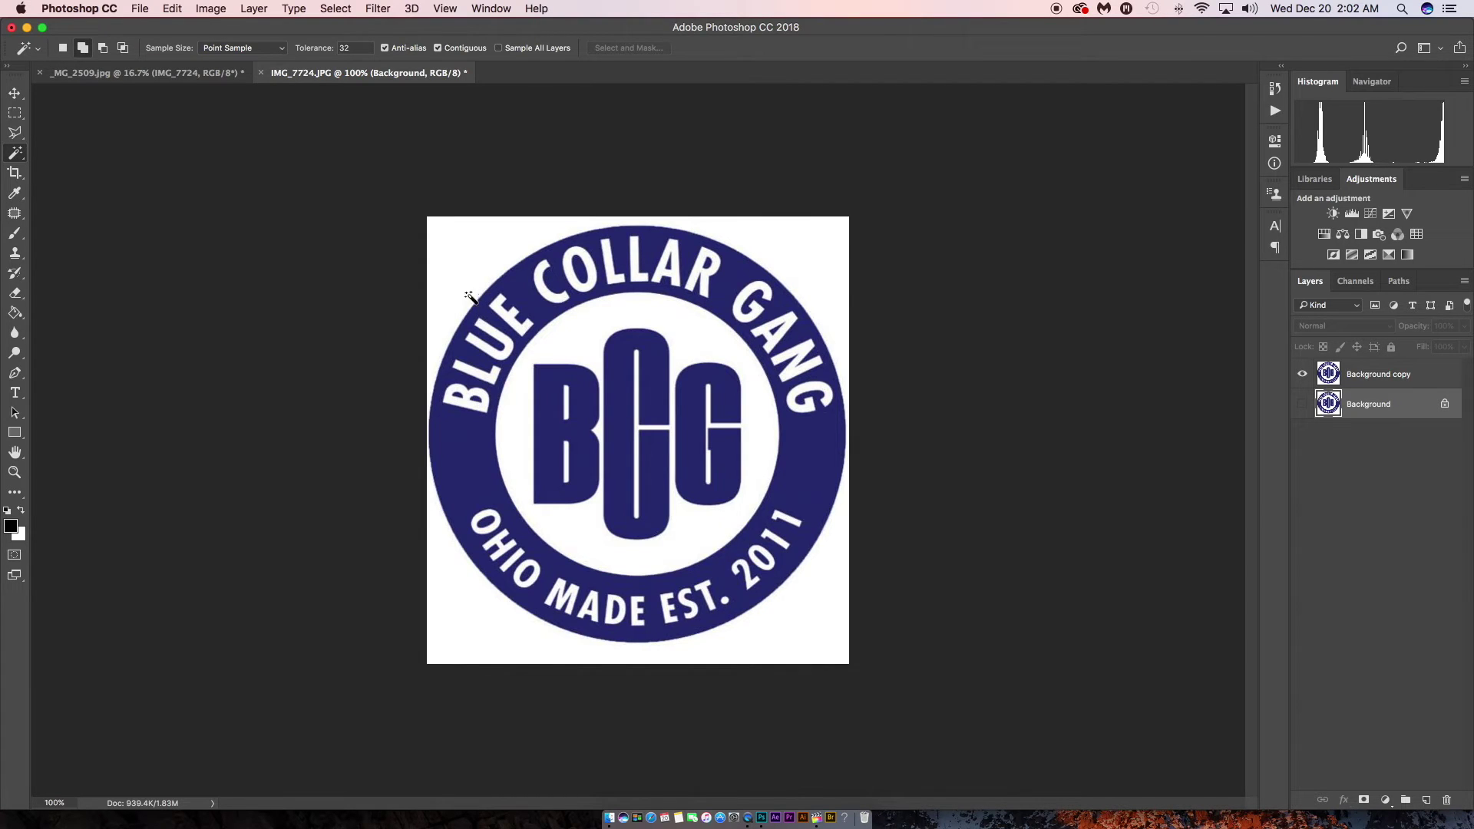
pyautogui.click(453, 249)
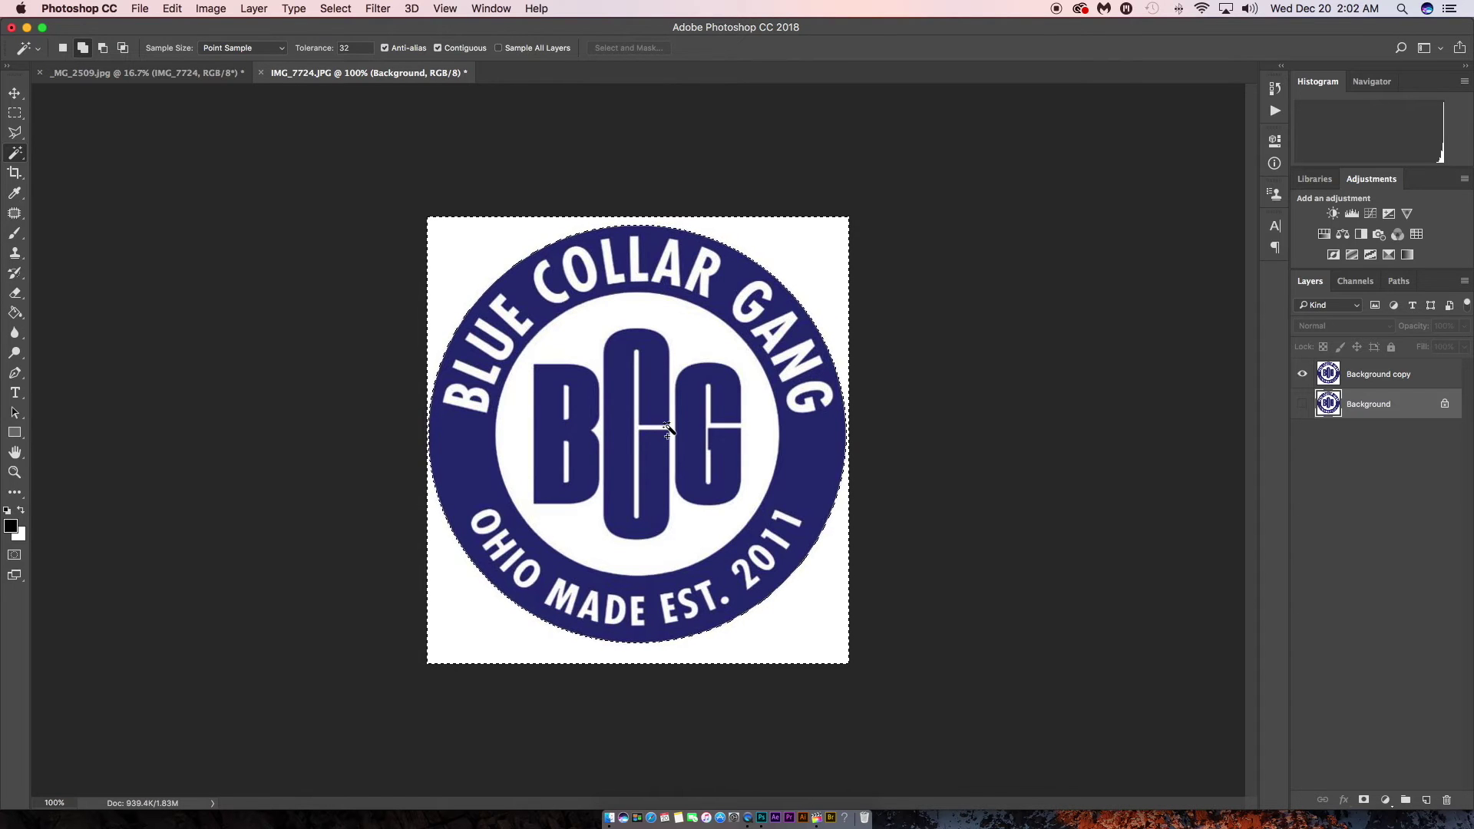
# - Try the Magic Wand in New Selection mode on the white area inside the ring and on the white area outside it
pyautogui.click(594, 335)
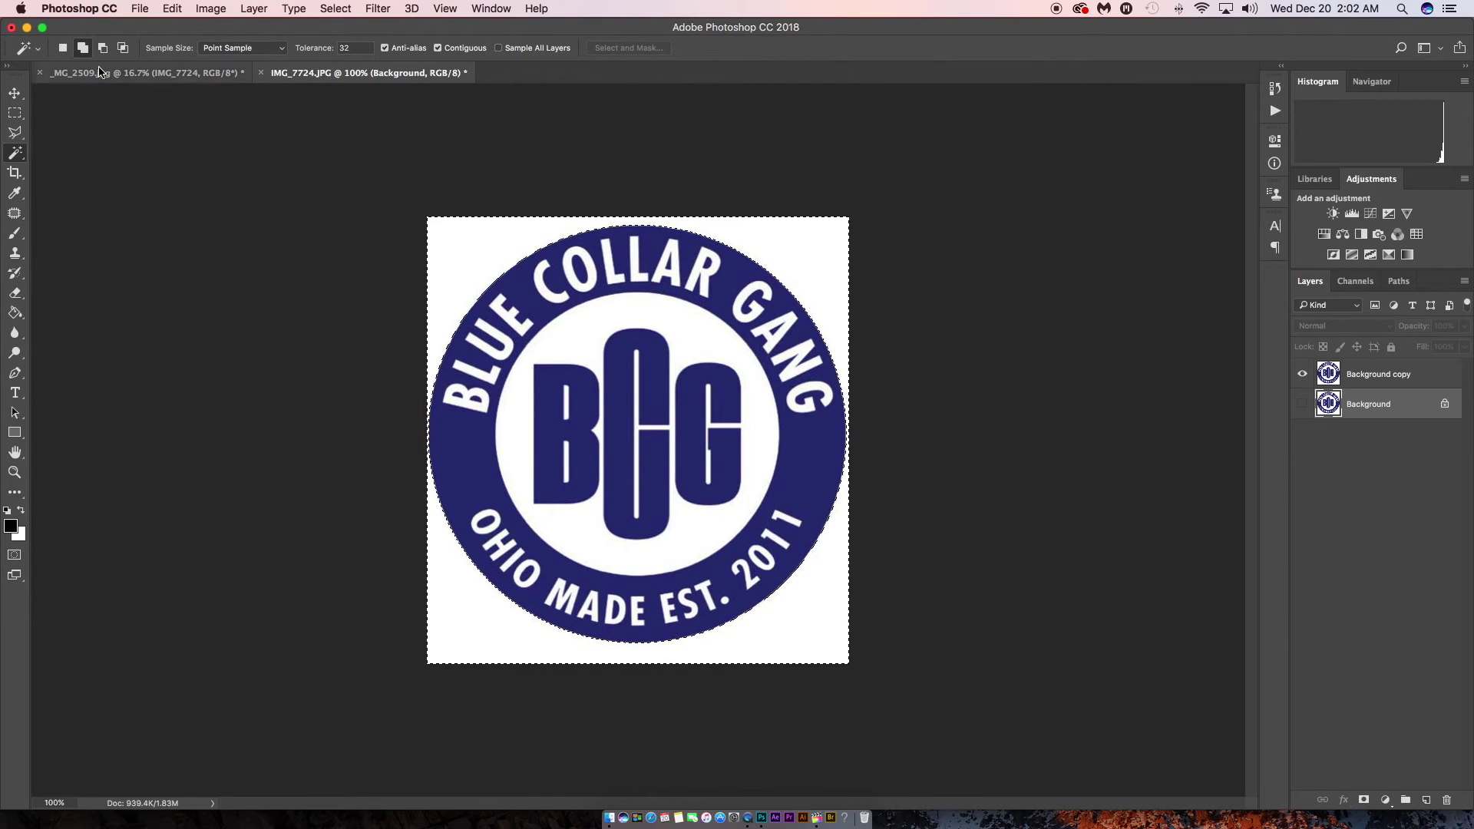
pyautogui.click(64, 50)
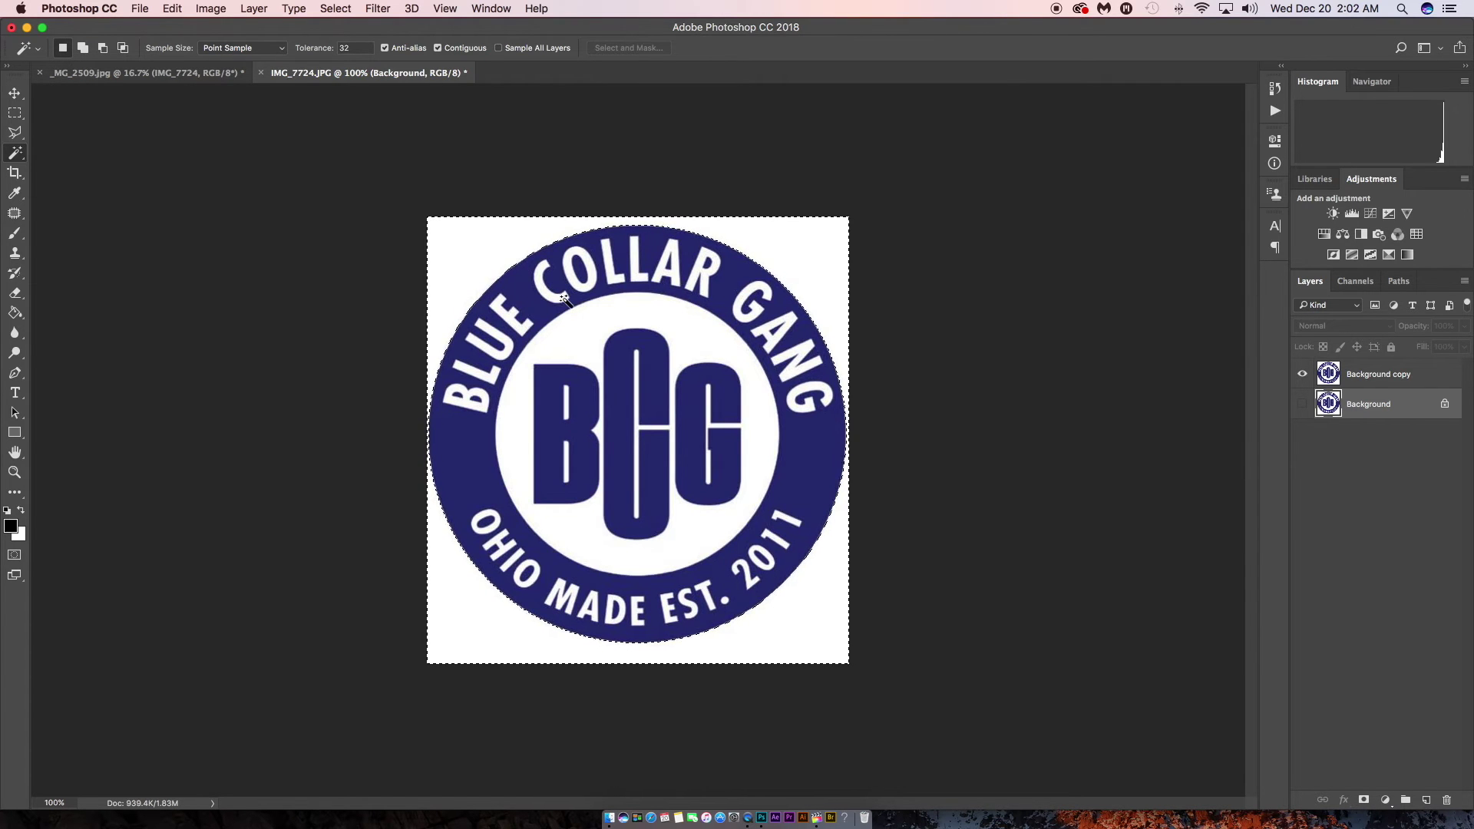
pyautogui.click(579, 330)
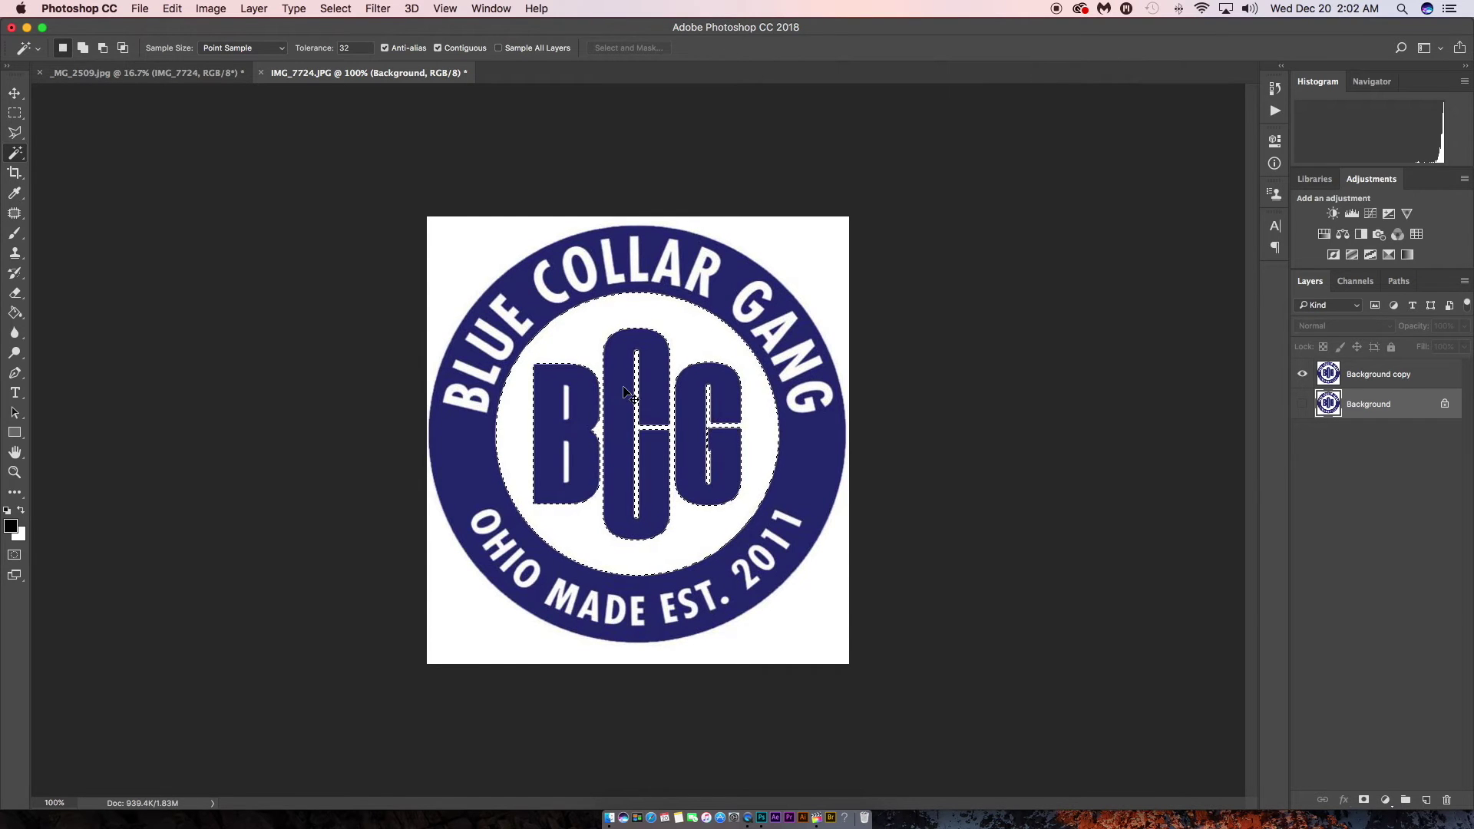
pyautogui.click(449, 234)
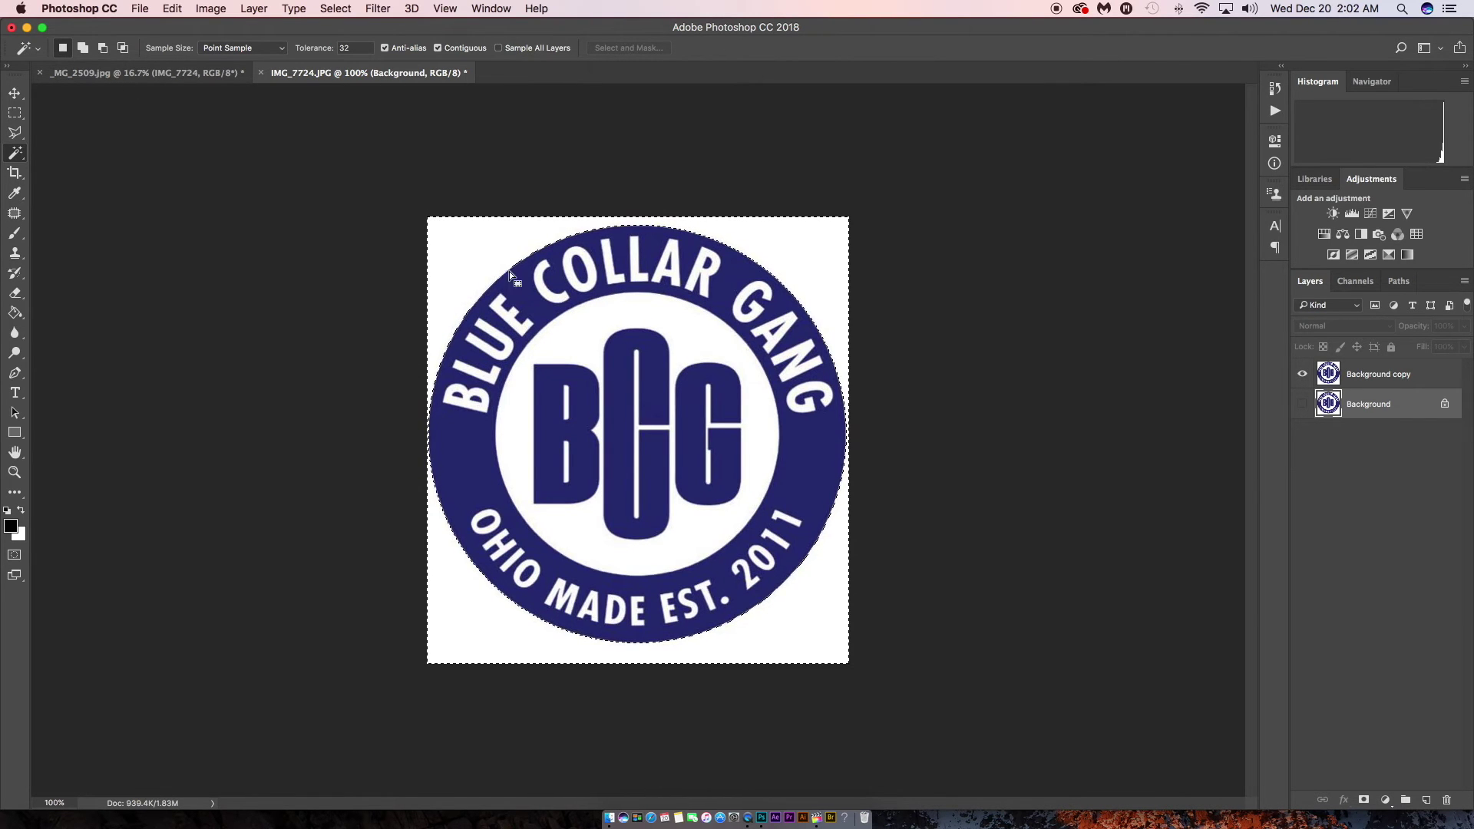
# - In Add to Selection mode, add the white area inside the ring and the white gaps inside the letter B to the selection
pyautogui.click(82, 48)
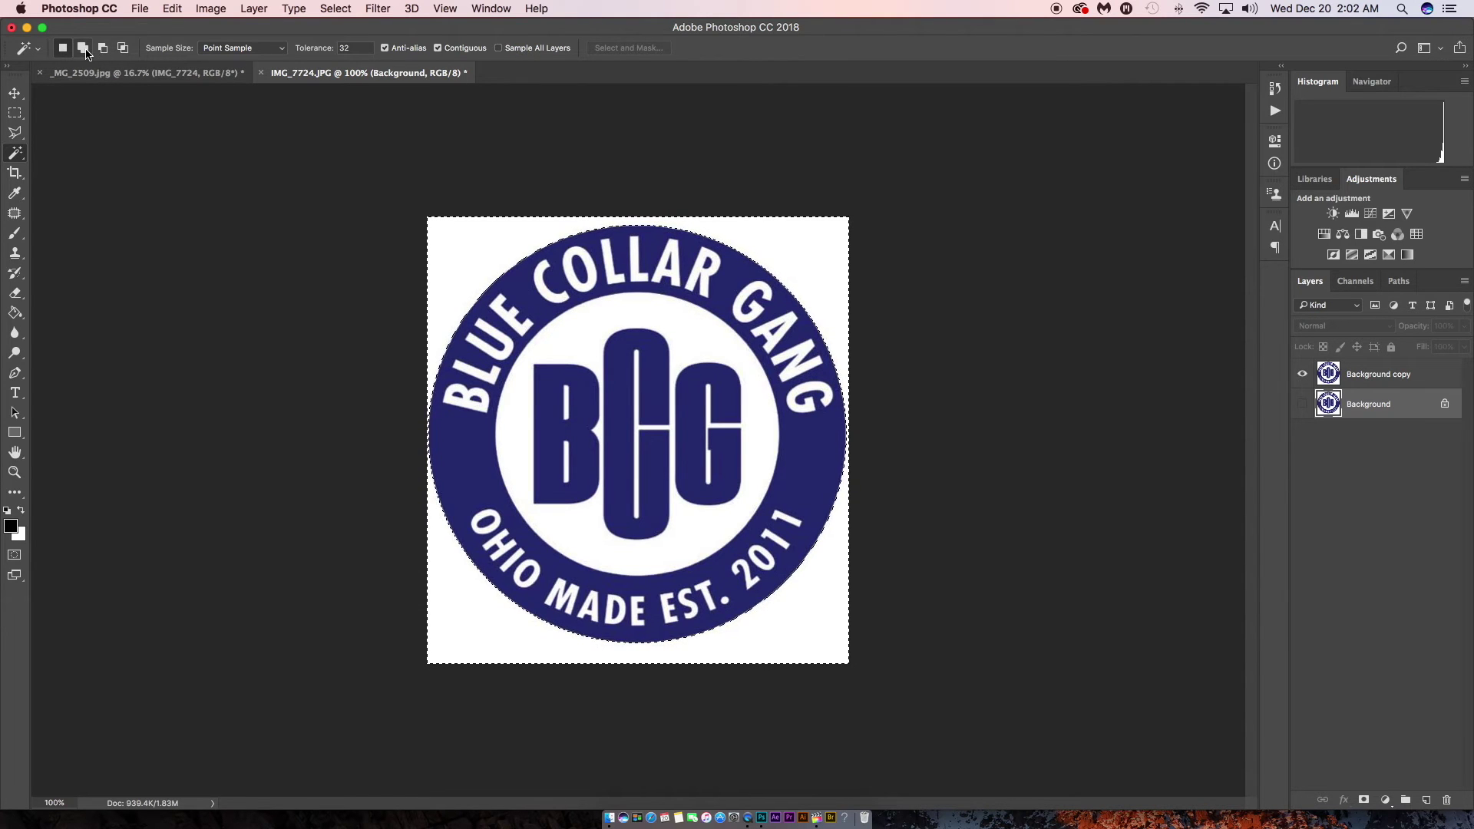
pyautogui.click(572, 327)
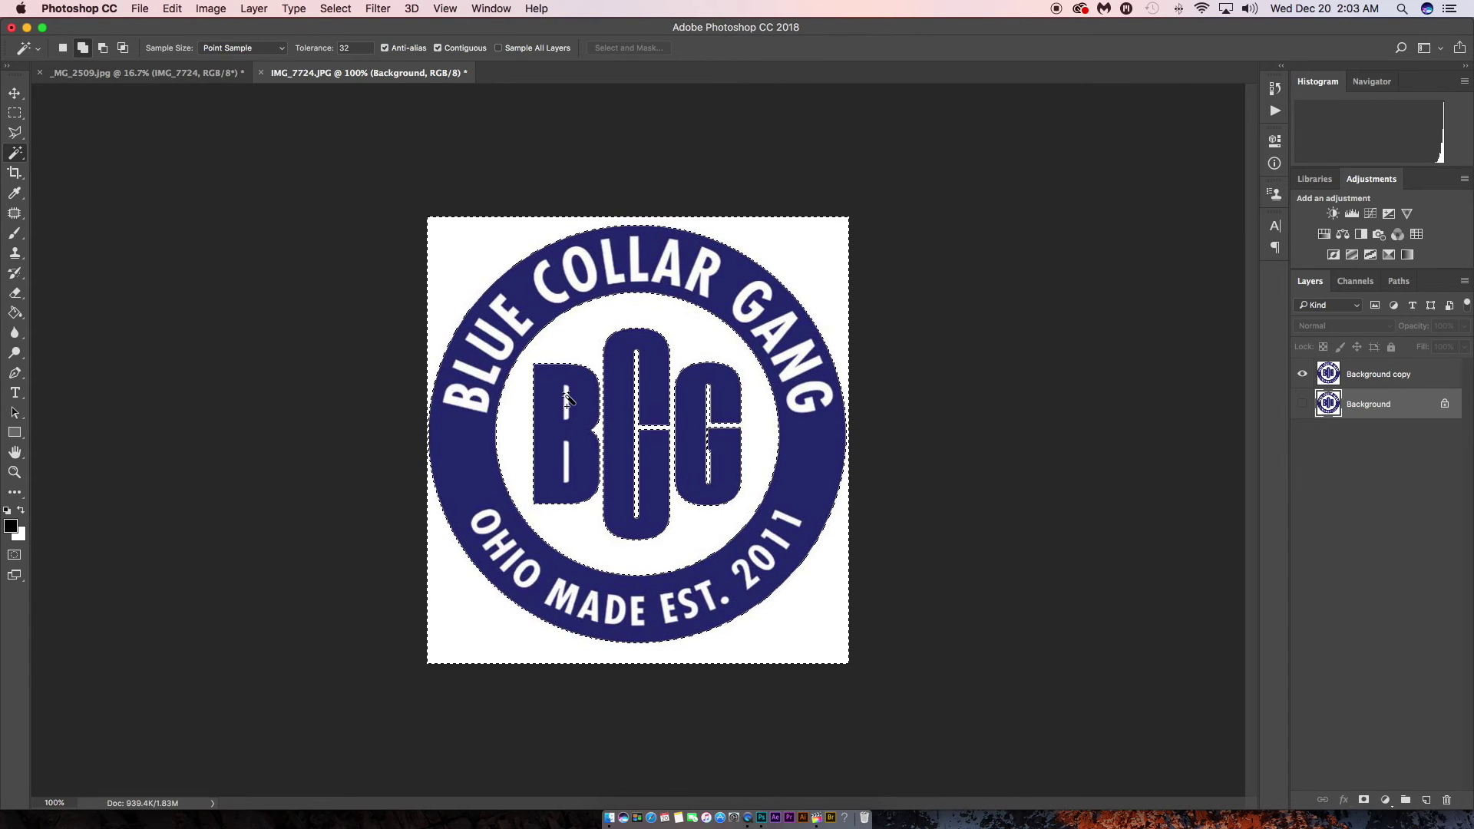
pyautogui.press('super+equal')
pyautogui.press('super+minus')
pyautogui.press('super+minus')
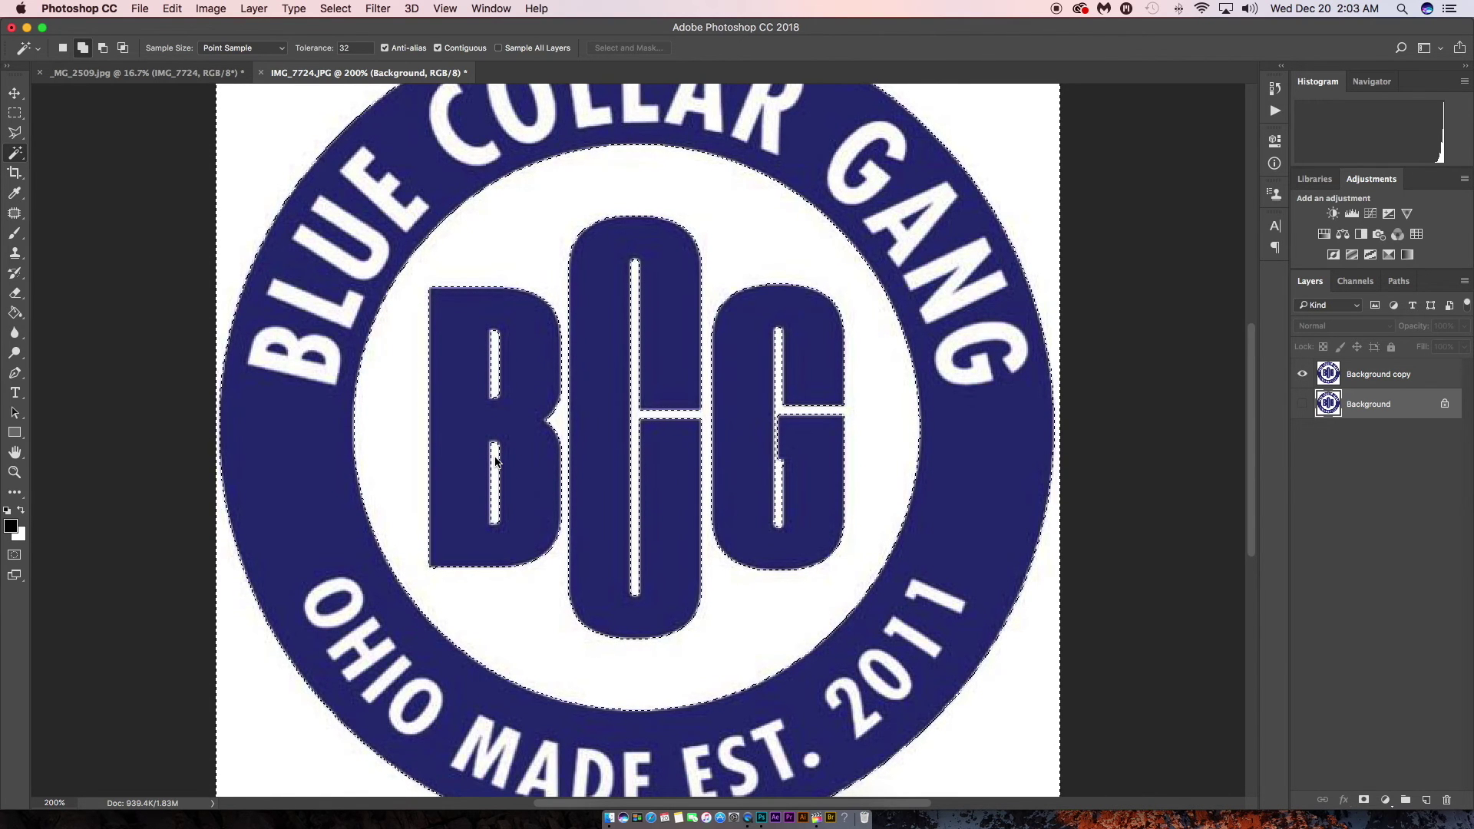
pyautogui.press('super+minus')
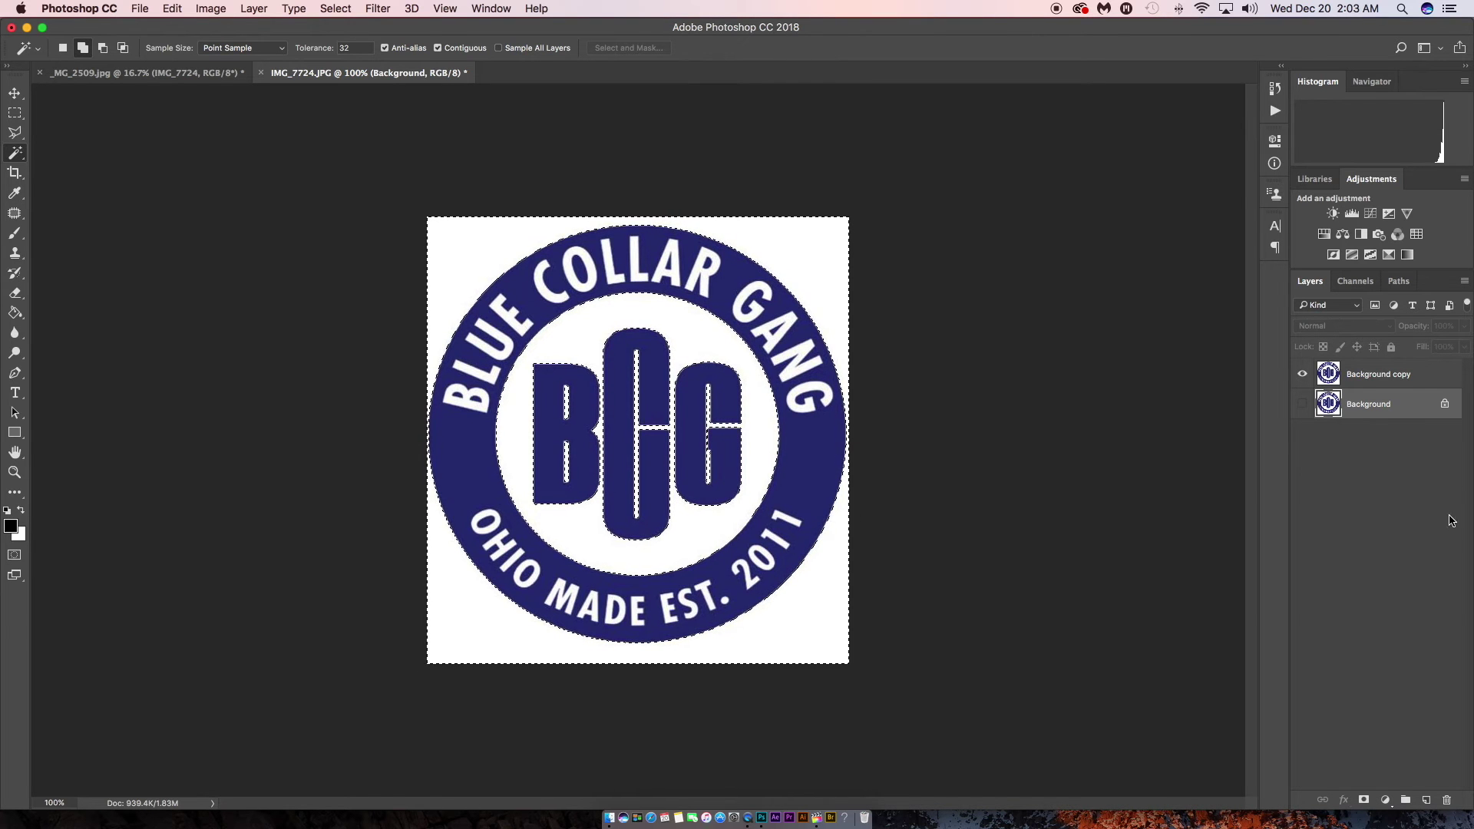
# - Delete the selected white areas from the Background copy layer and clear the selection
pyautogui.click(1366, 376)
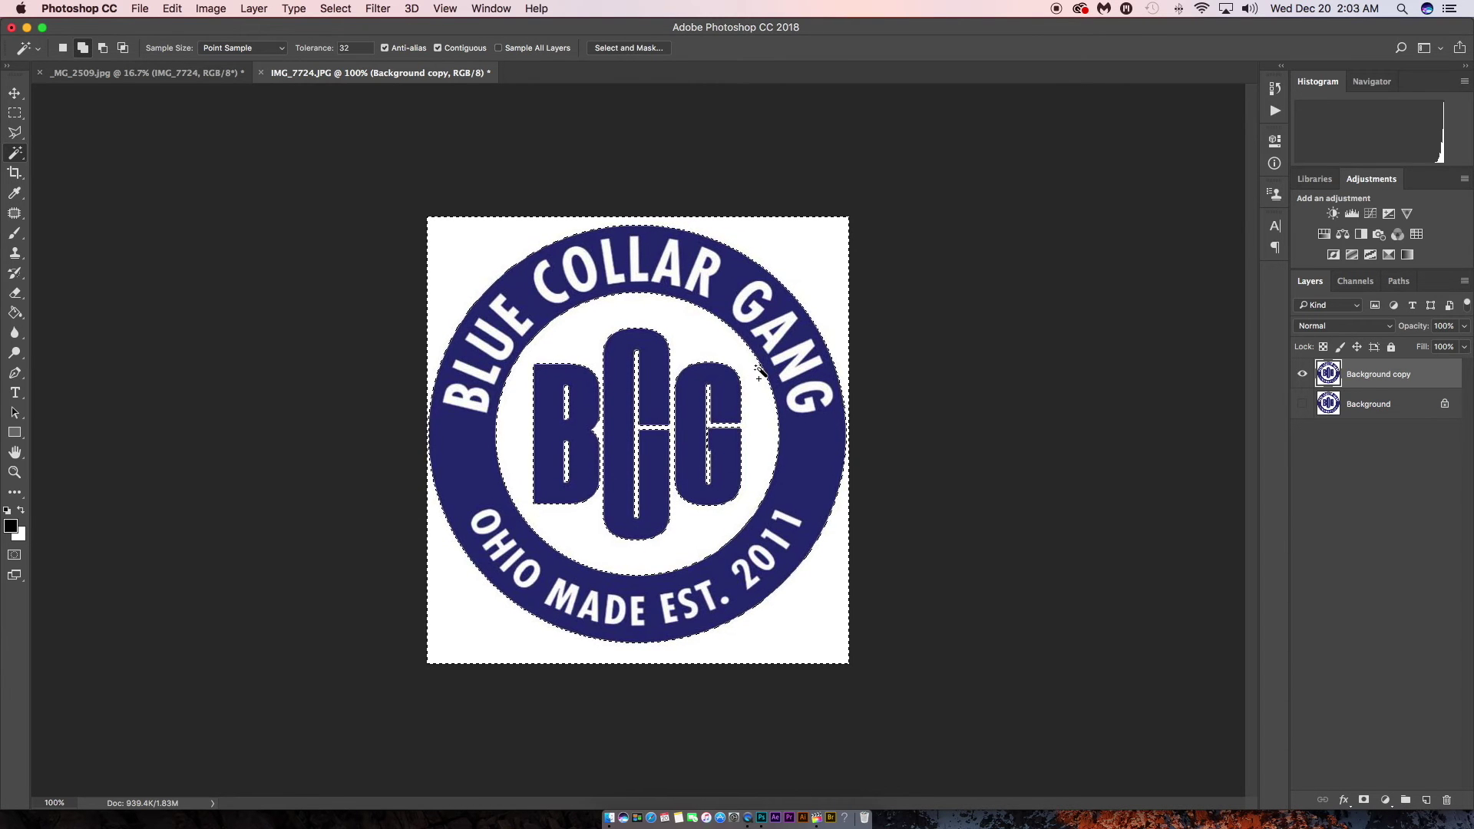
pyautogui.press('Delete')
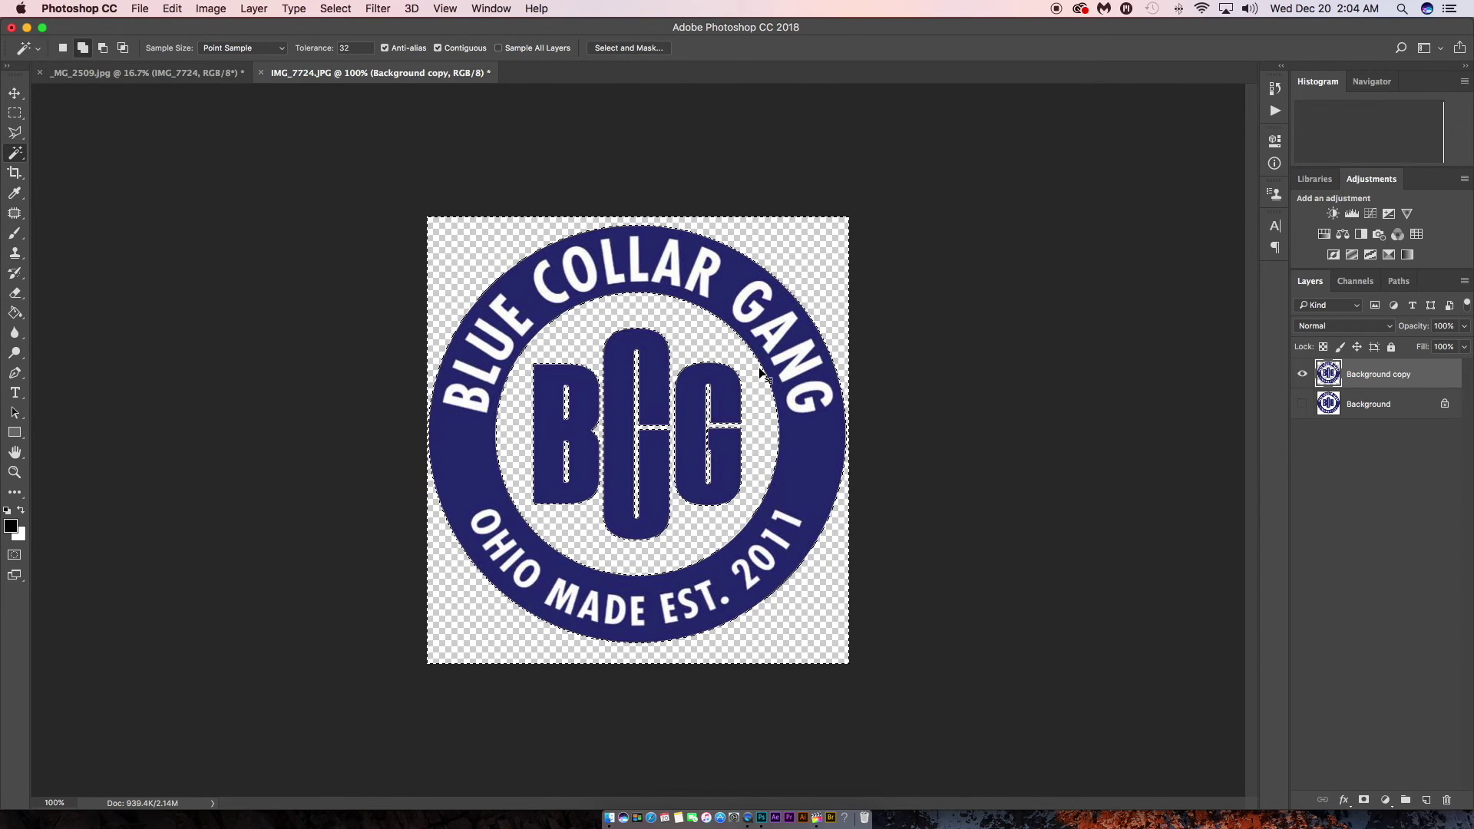
pyautogui.press('super+d')
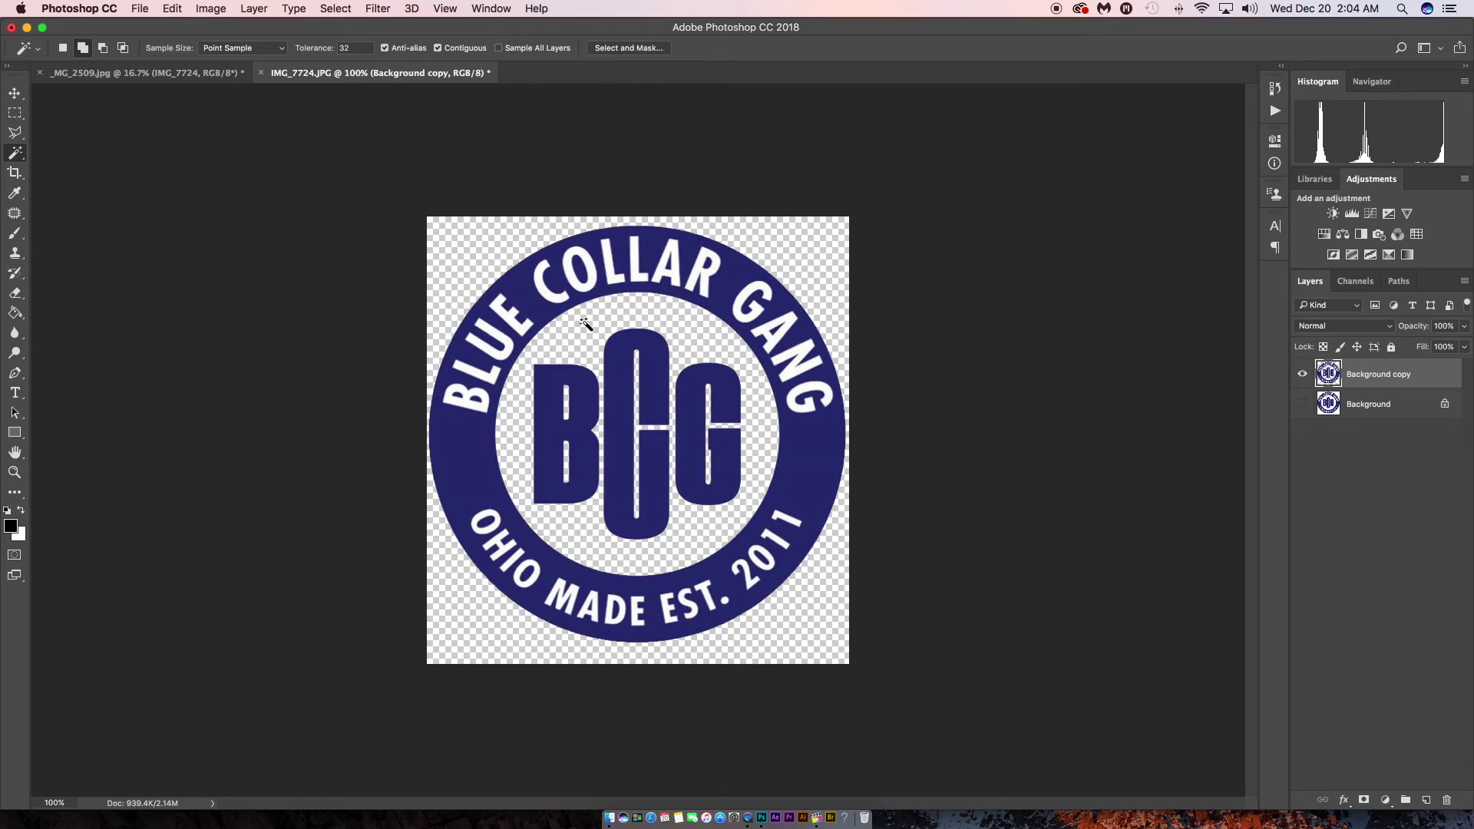
# - Start an Export As for the logo and set the file format to PNG
pyautogui.click(141, 9)
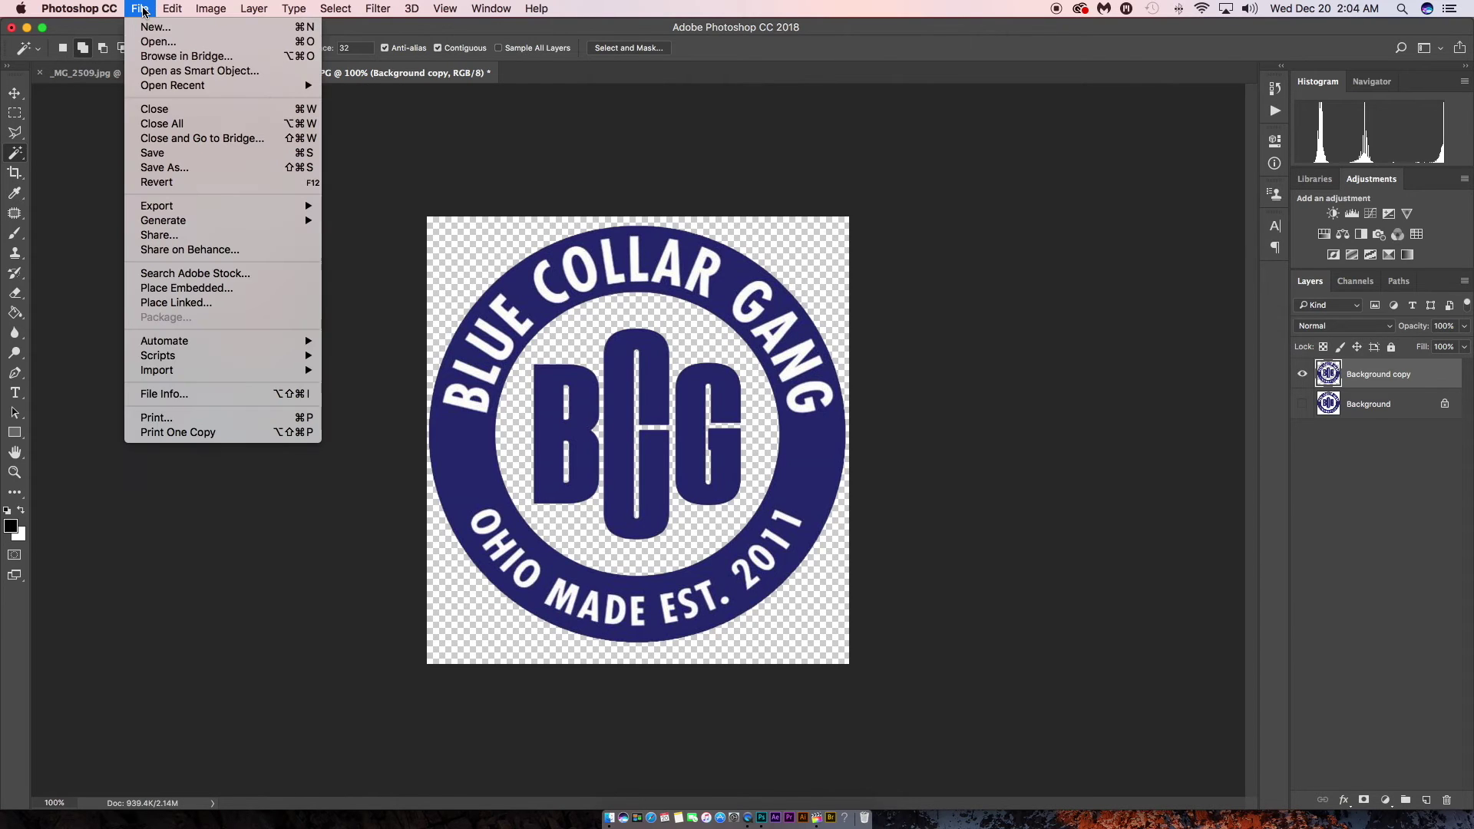
pyautogui.moveTo(159, 209)
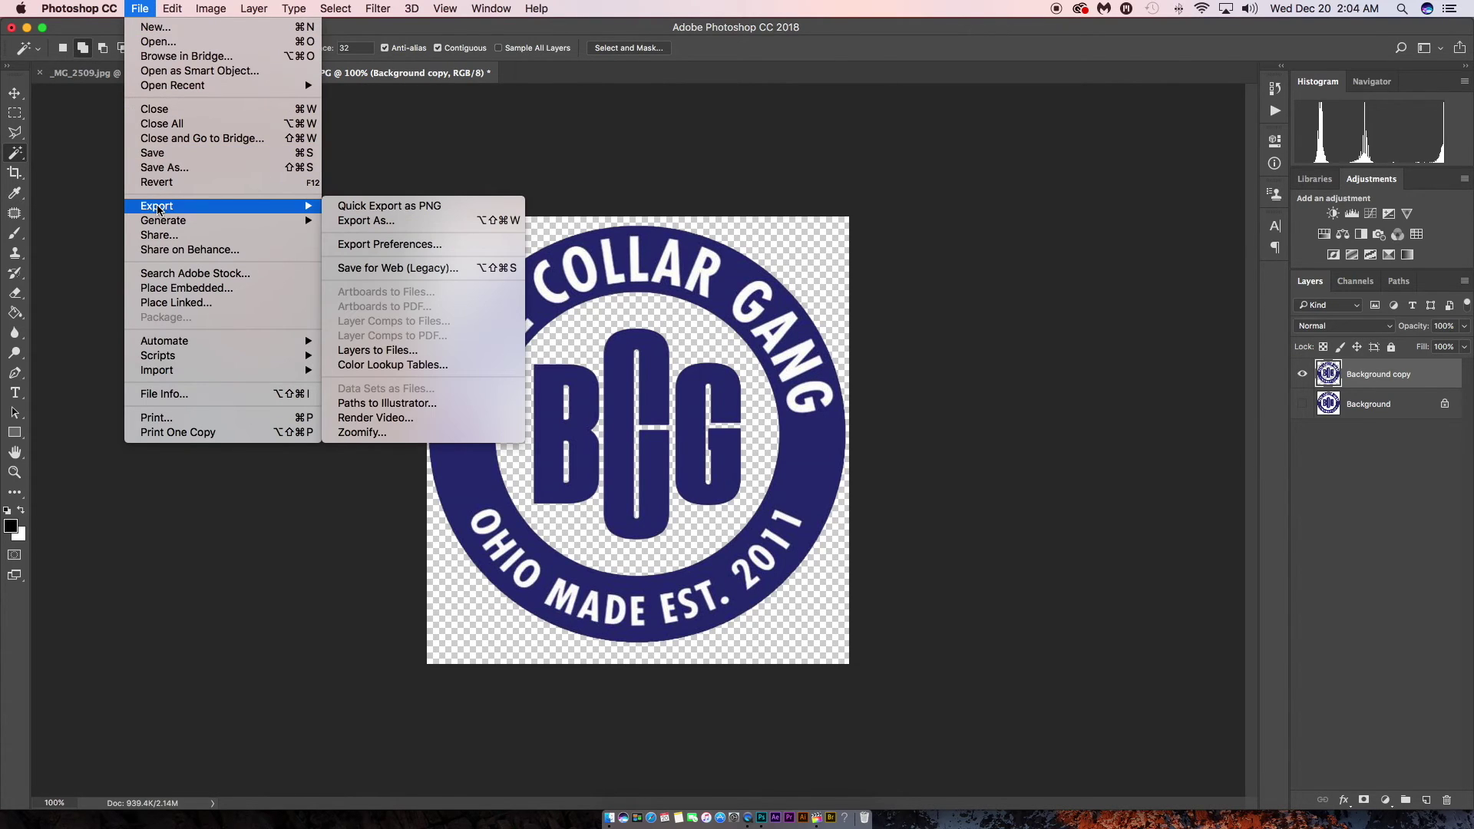
pyautogui.click(367, 221)
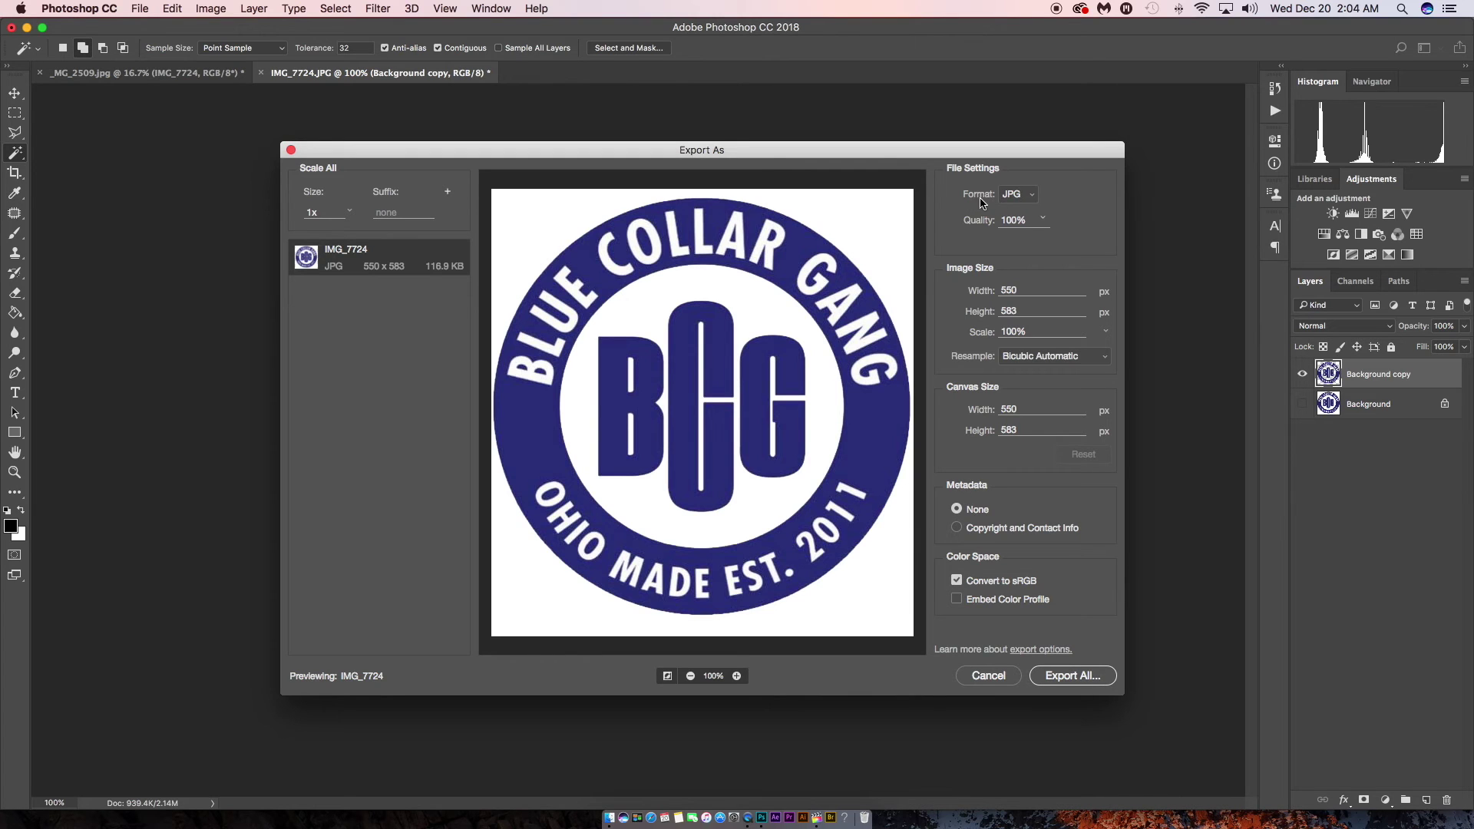
pyautogui.click(1019, 198)
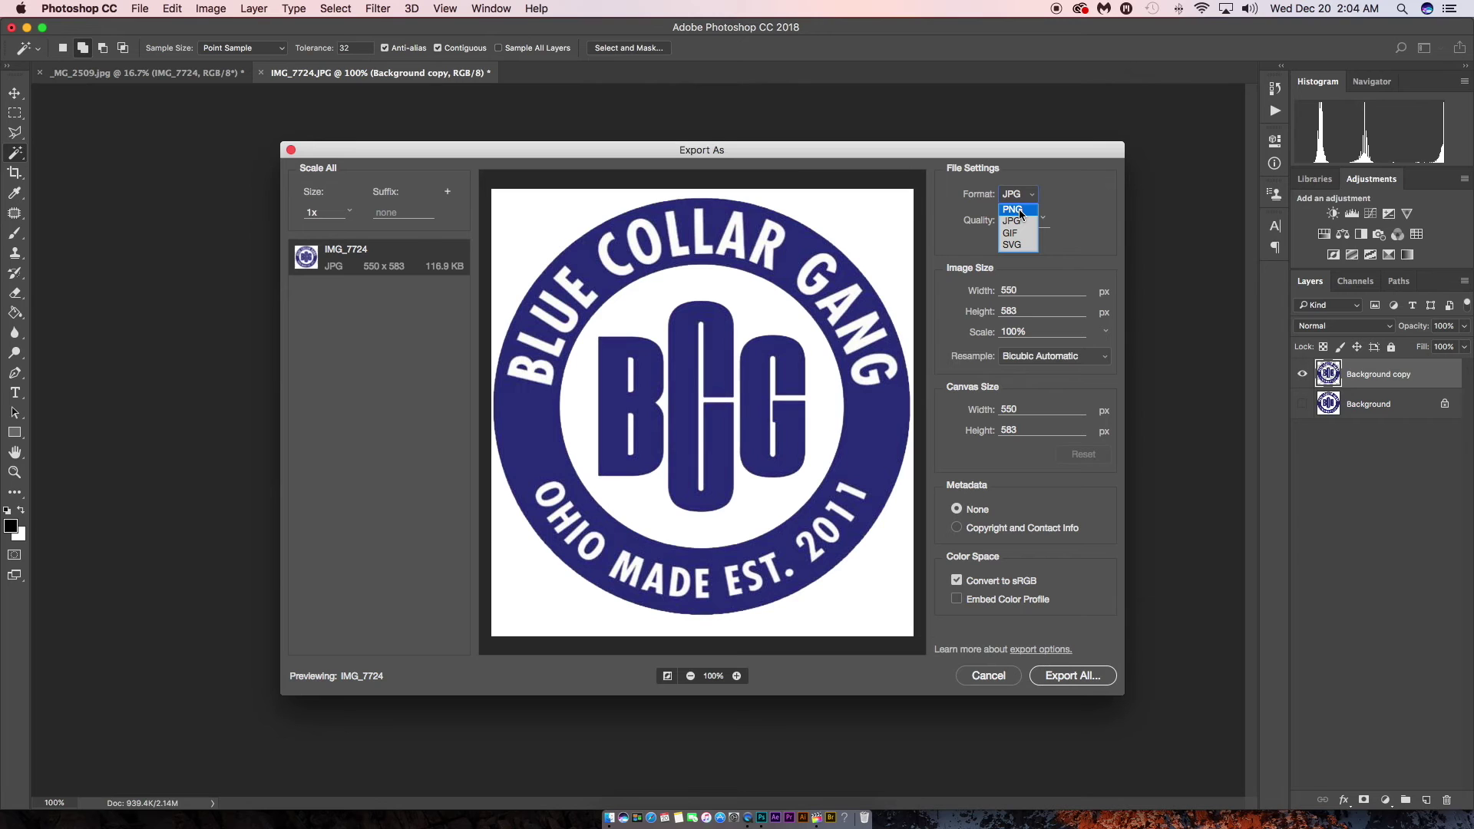
pyautogui.click(1013, 209)
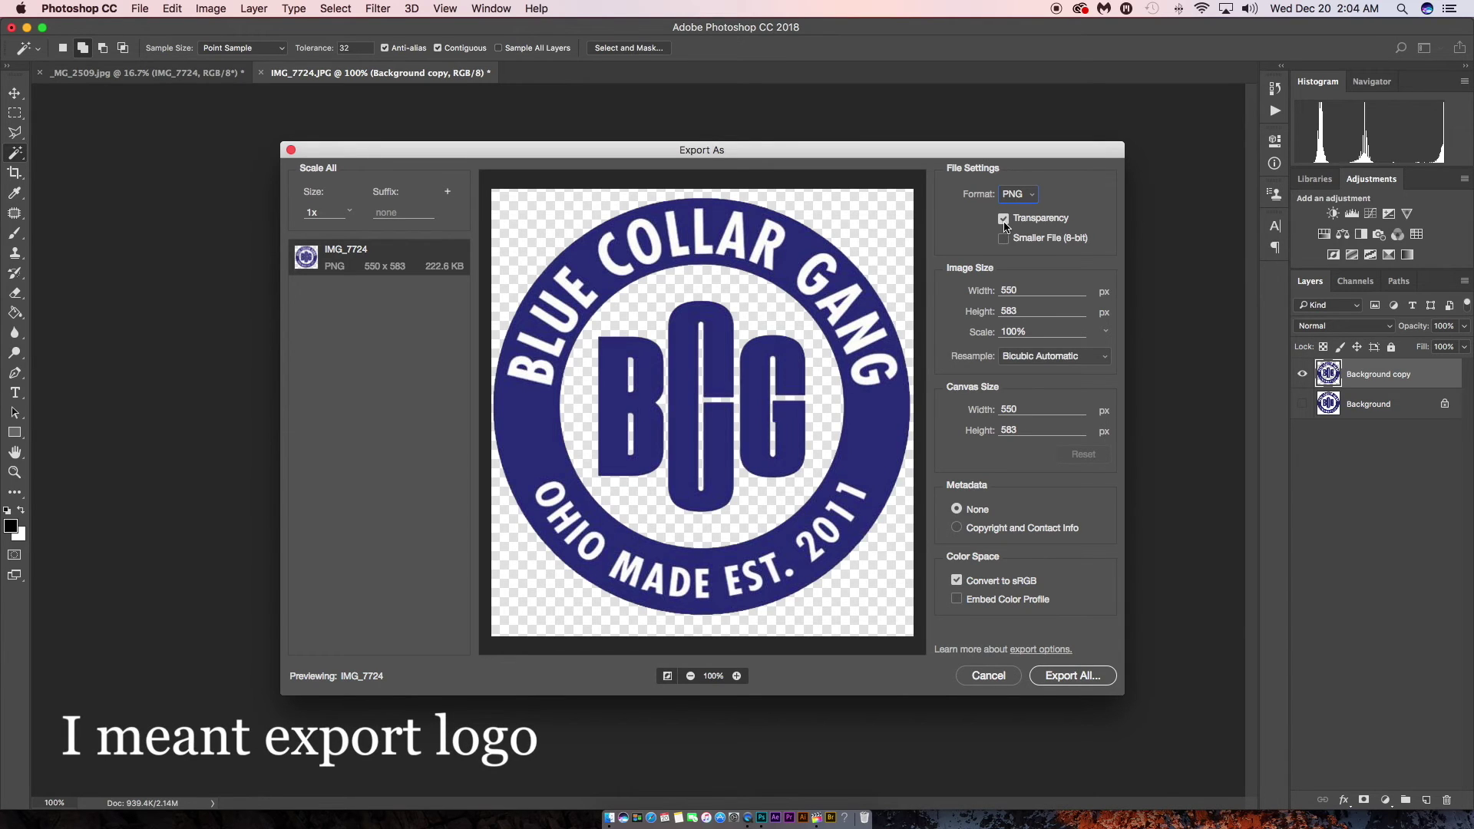
# - Export the logo to the Desktop with the file name 54321png
pyautogui.click(1072, 681)
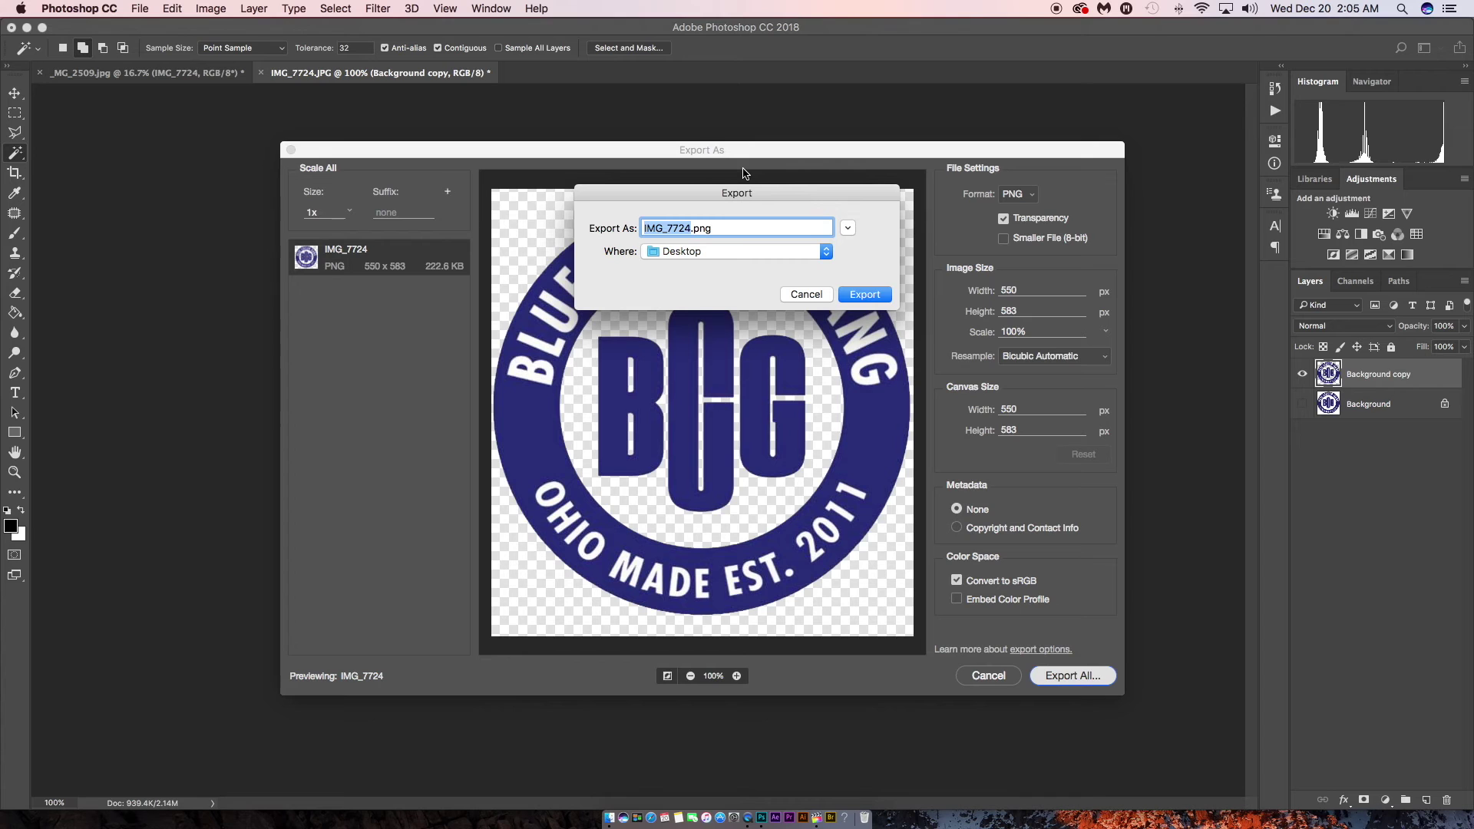
pyautogui.click(629, 231)
pyautogui.press('BackSpace')
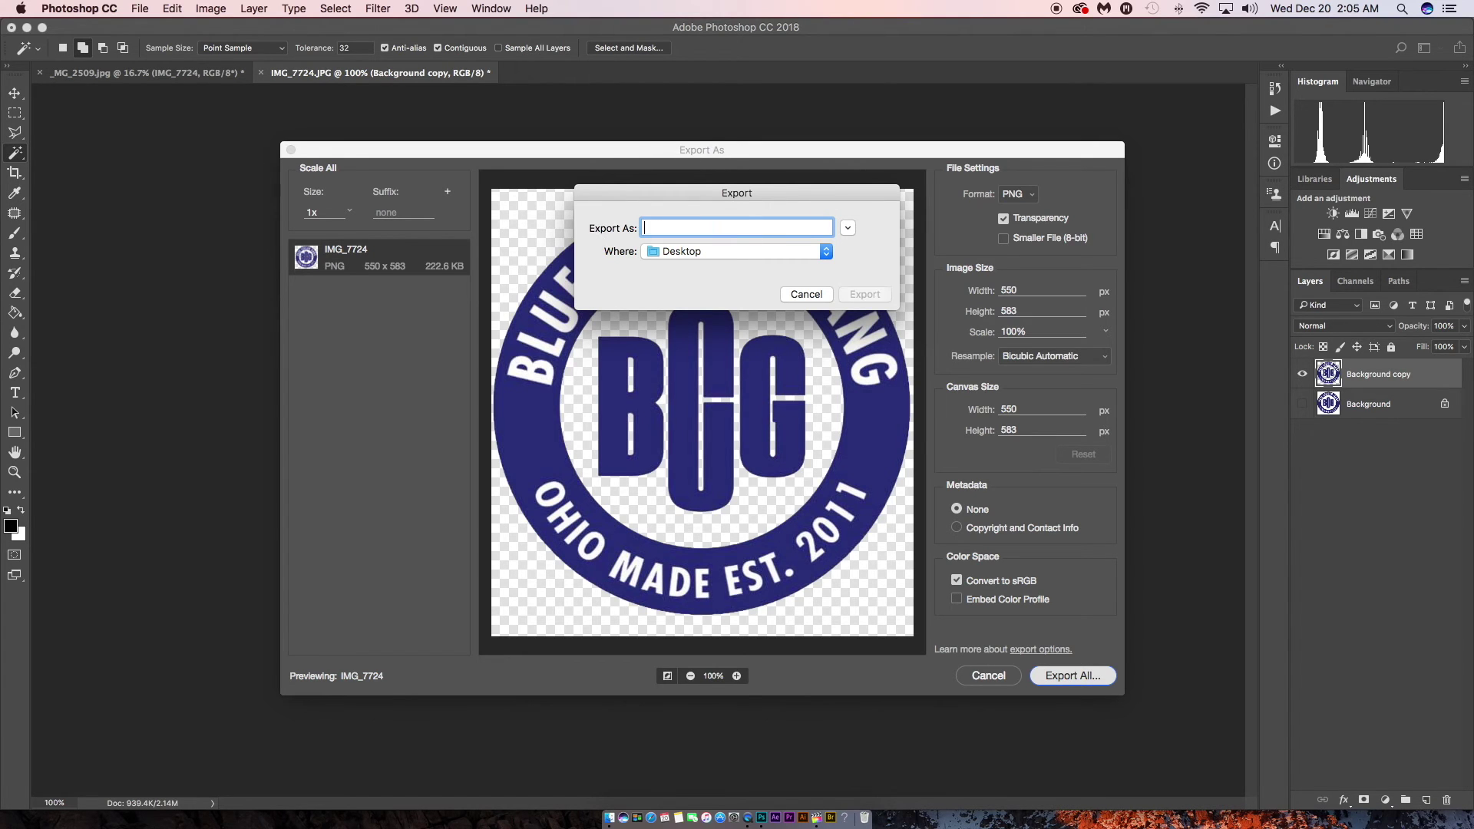
pyautogui.write('B')
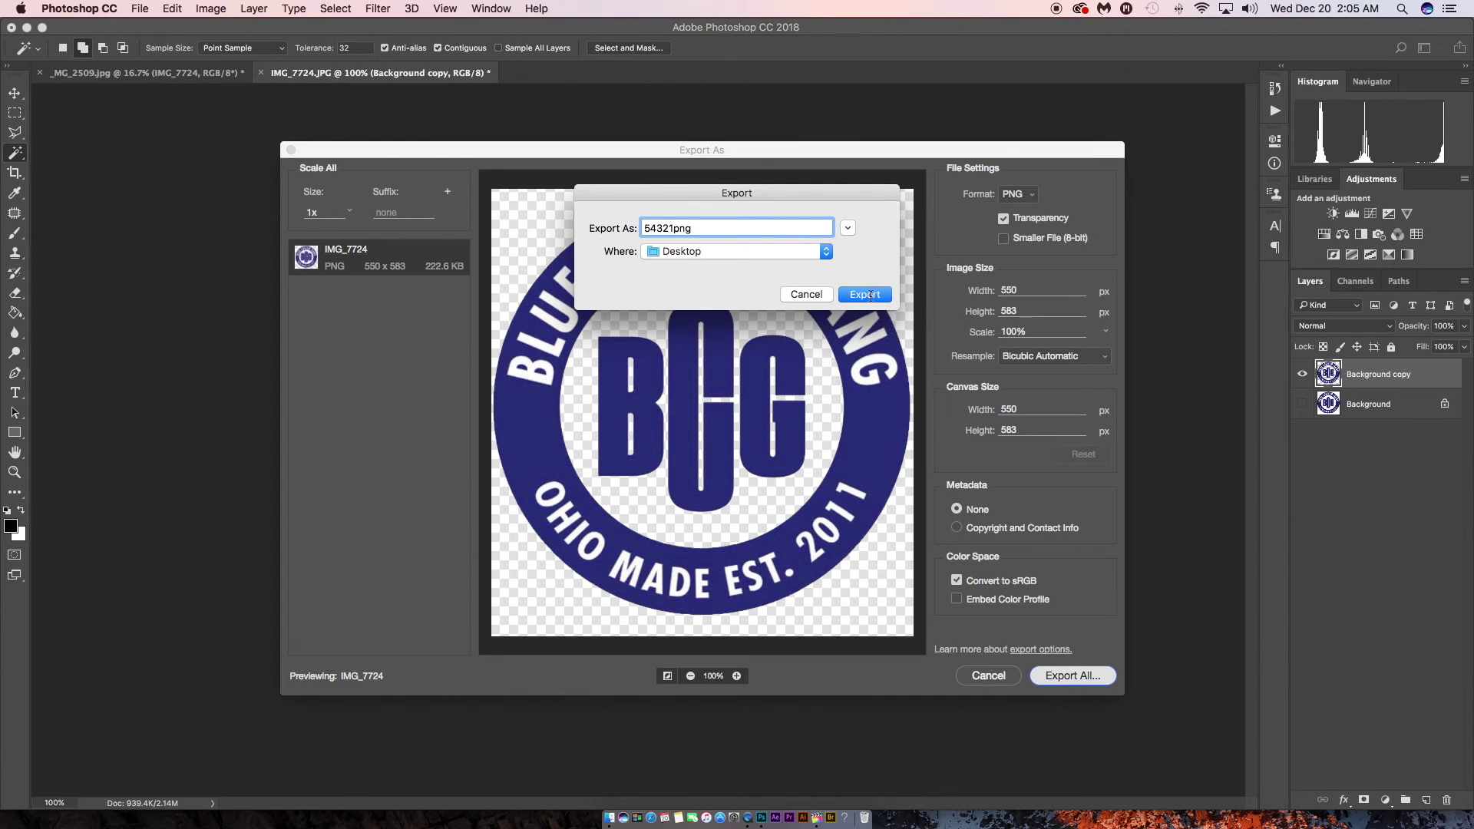
pyautogui.click(870, 295)
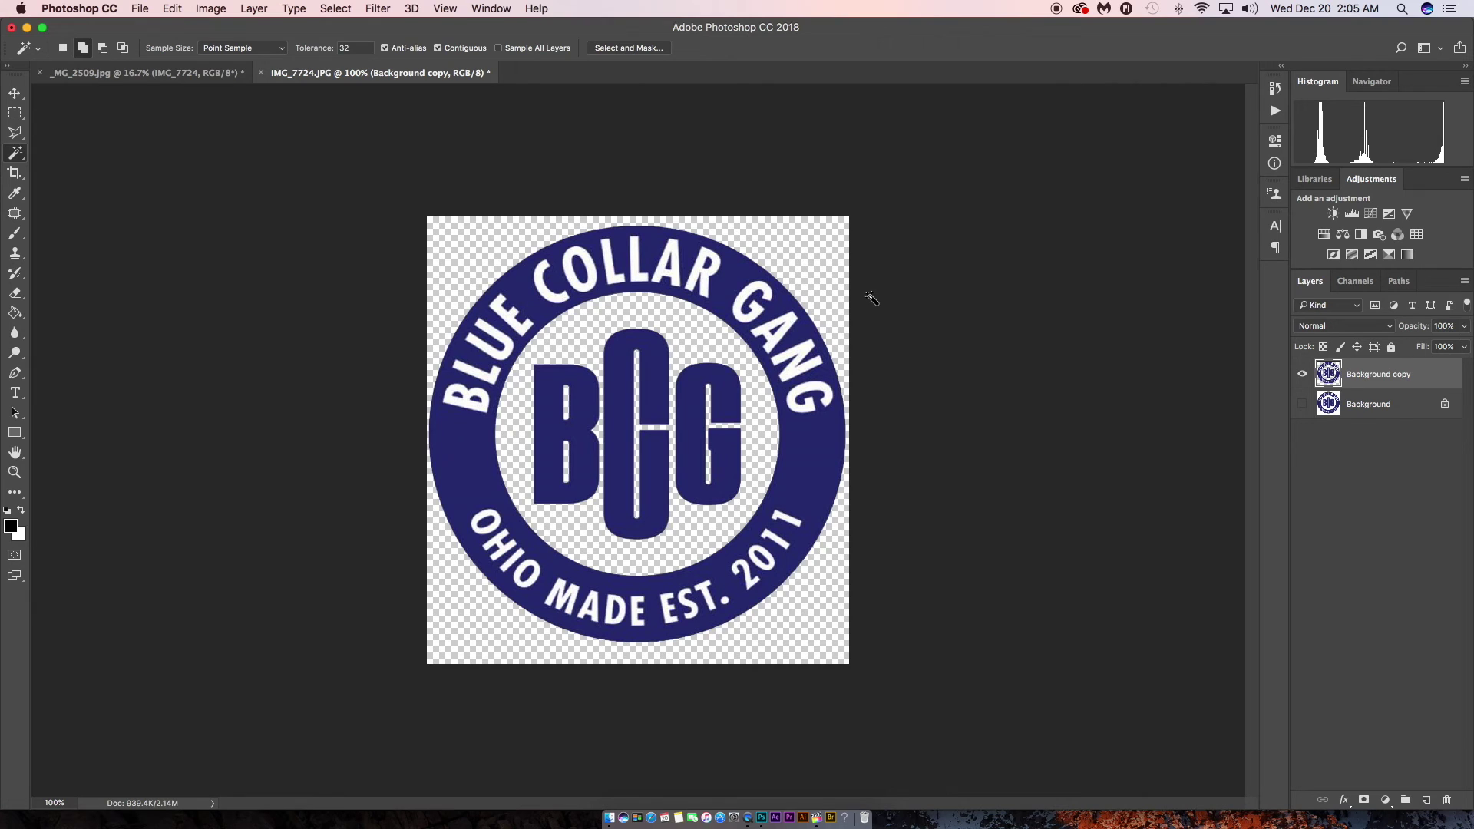
# - In the _MG_2509.jpg document, hide the 000png and IMG_7724 logo layers
pyautogui.click(15, 92)
pyautogui.click(178, 73)
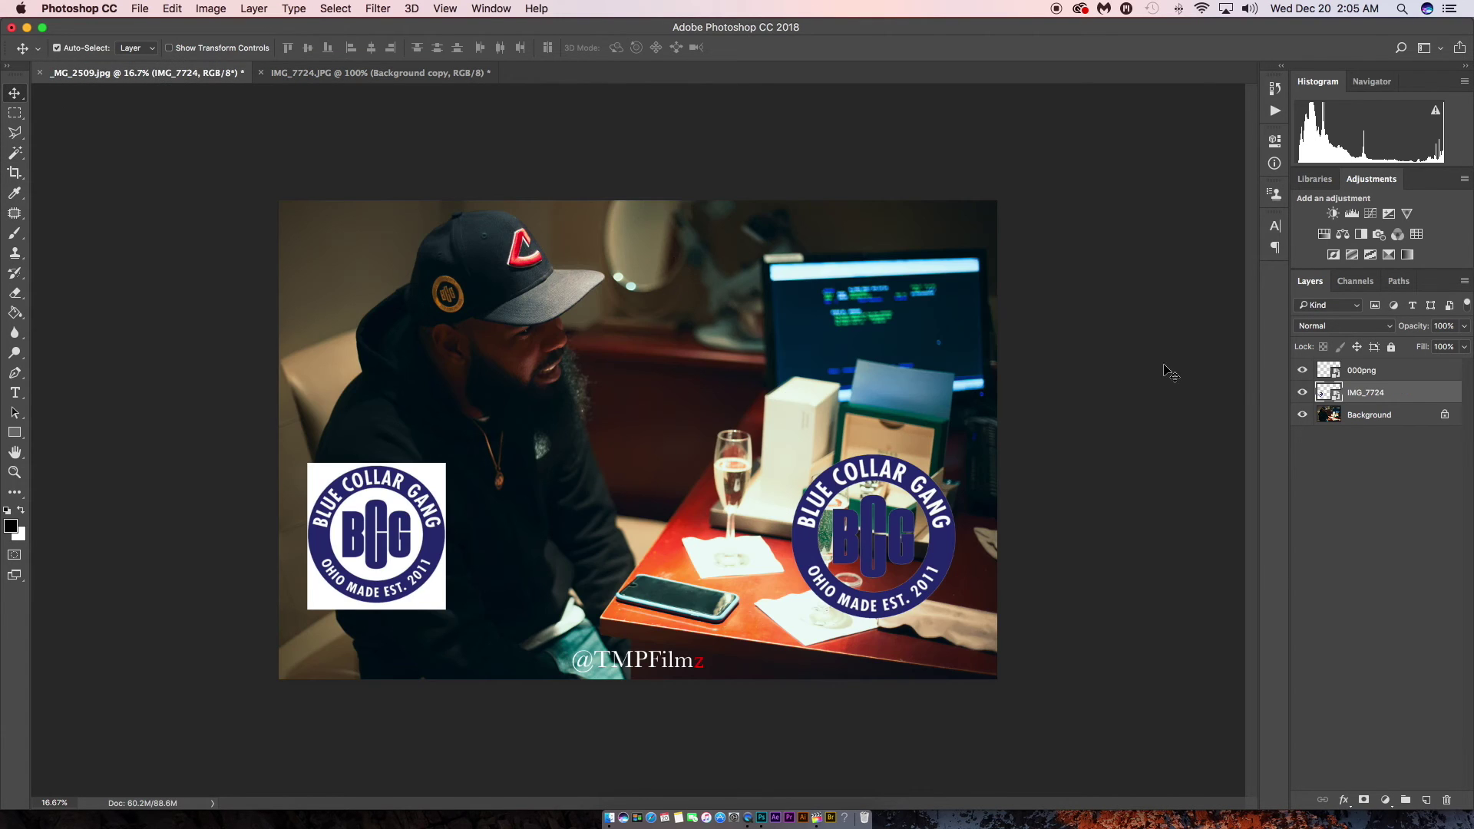
pyautogui.click(1303, 370)
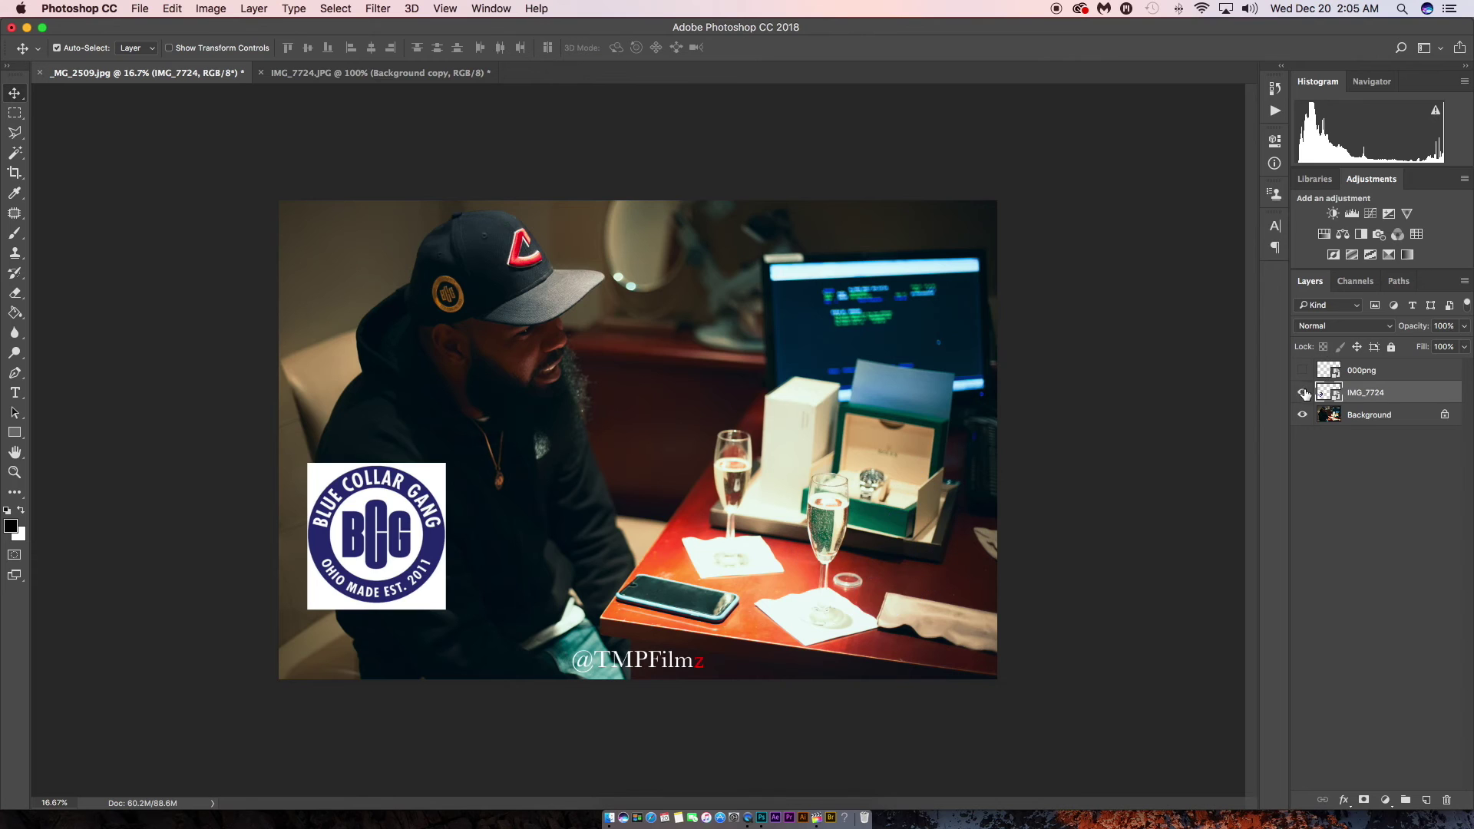
pyautogui.click(1303, 392)
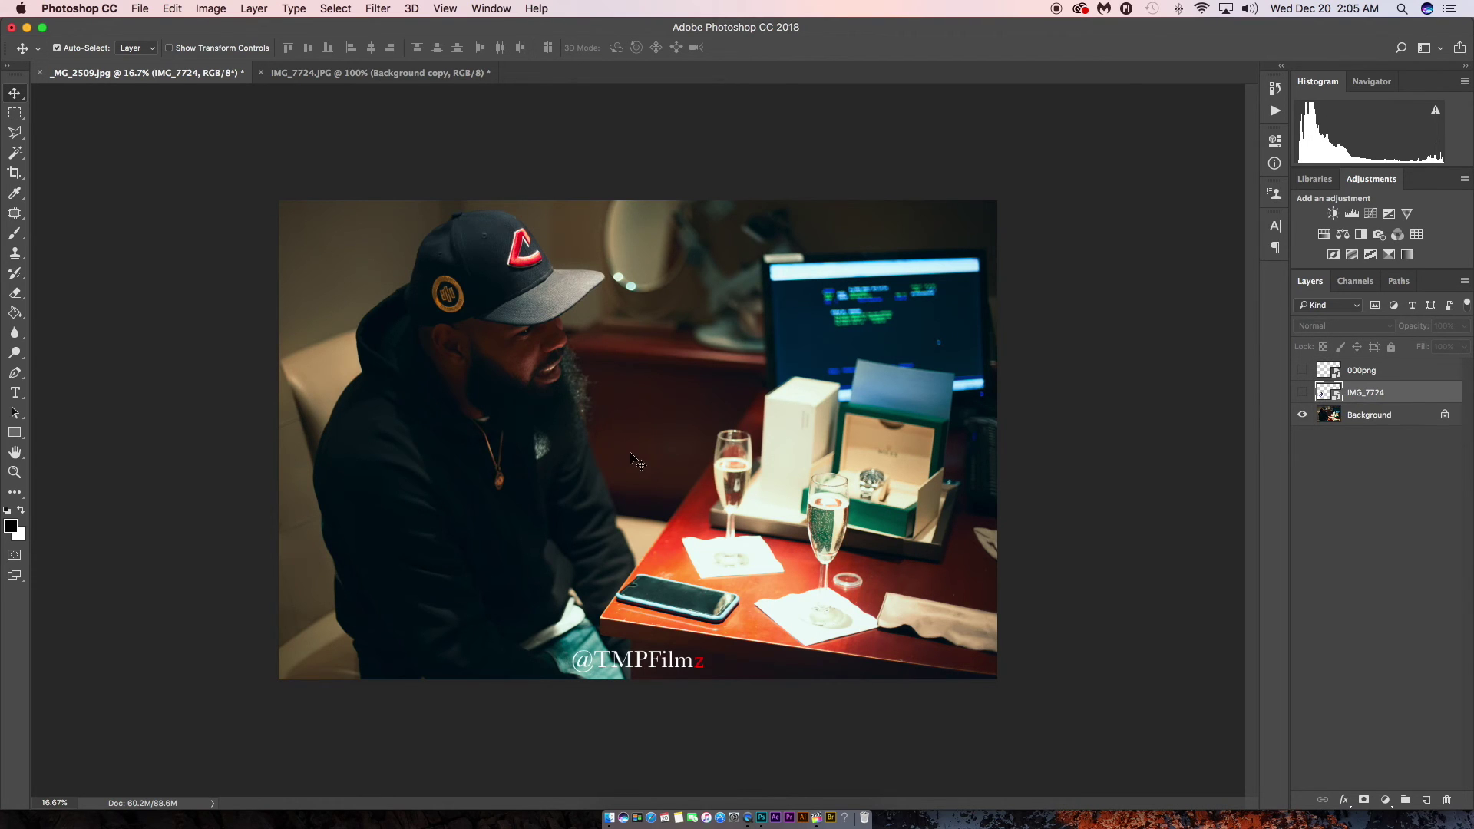
# - Place 54321png.png from the Desktop as an embedded image in the photo and shift it slightly up and to the right
pyautogui.click(143, 9)
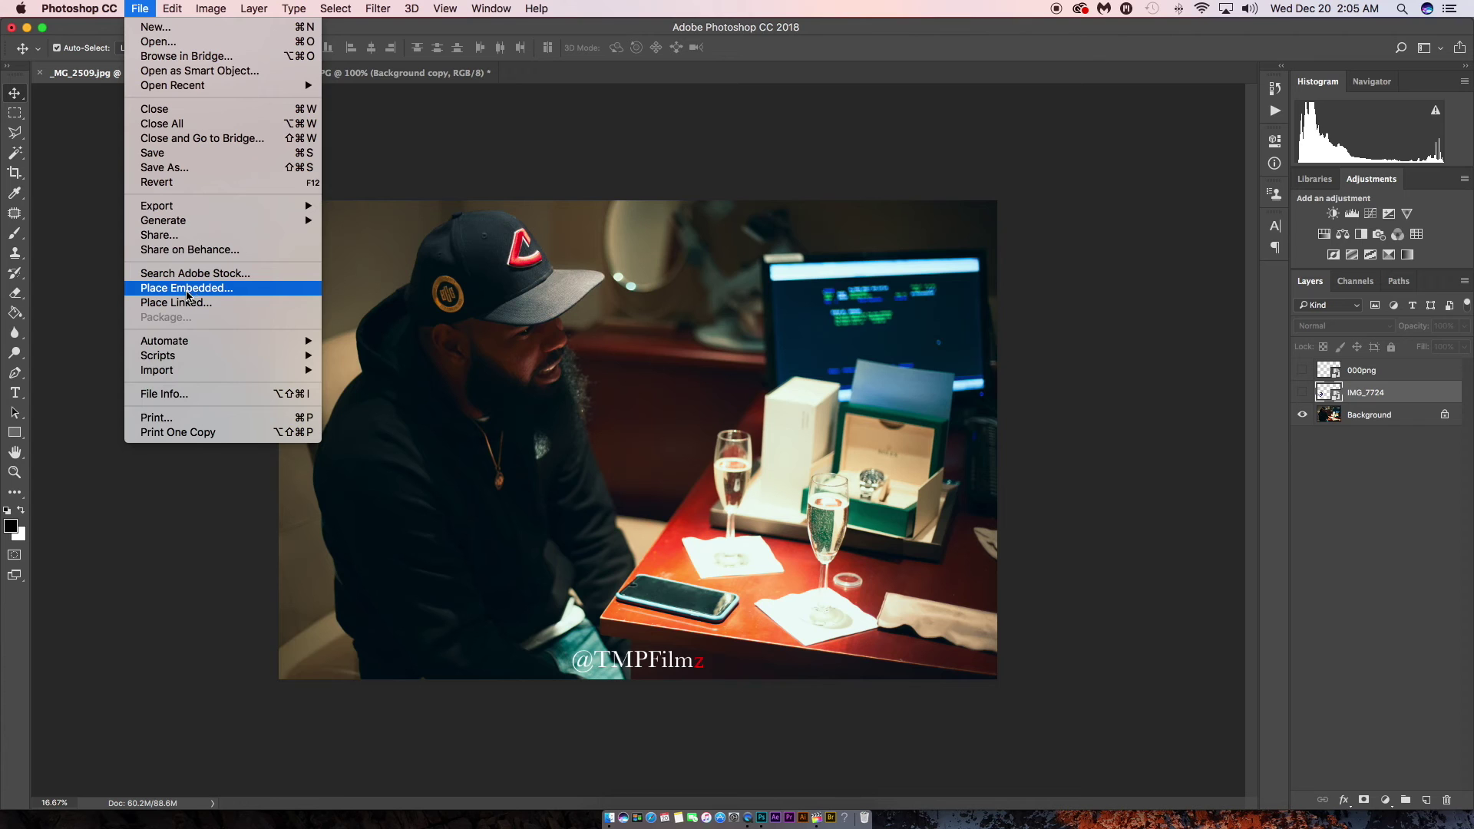
pyautogui.click(188, 291)
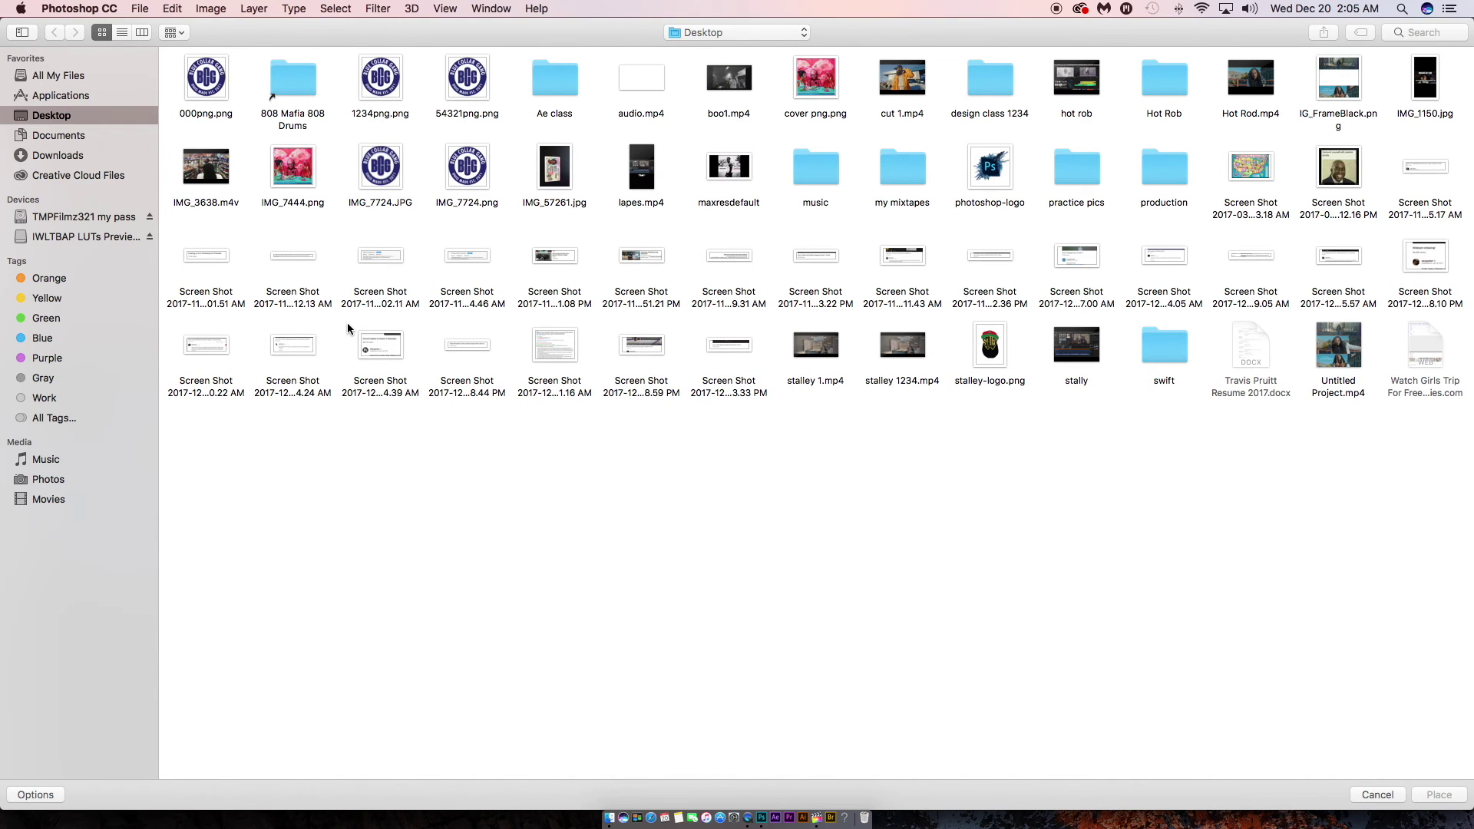
pyautogui.click(472, 91)
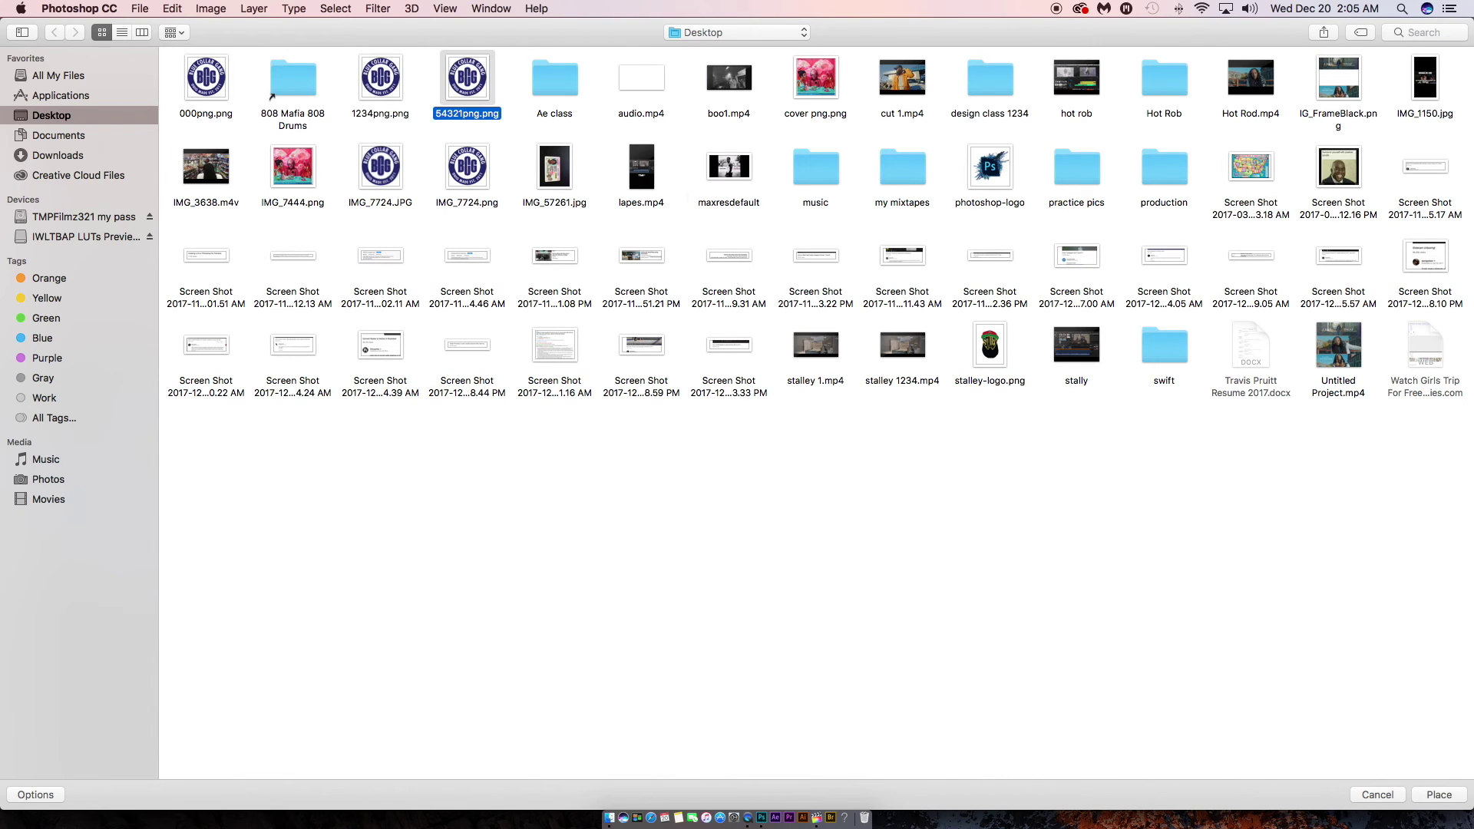
pyautogui.click(1437, 794)
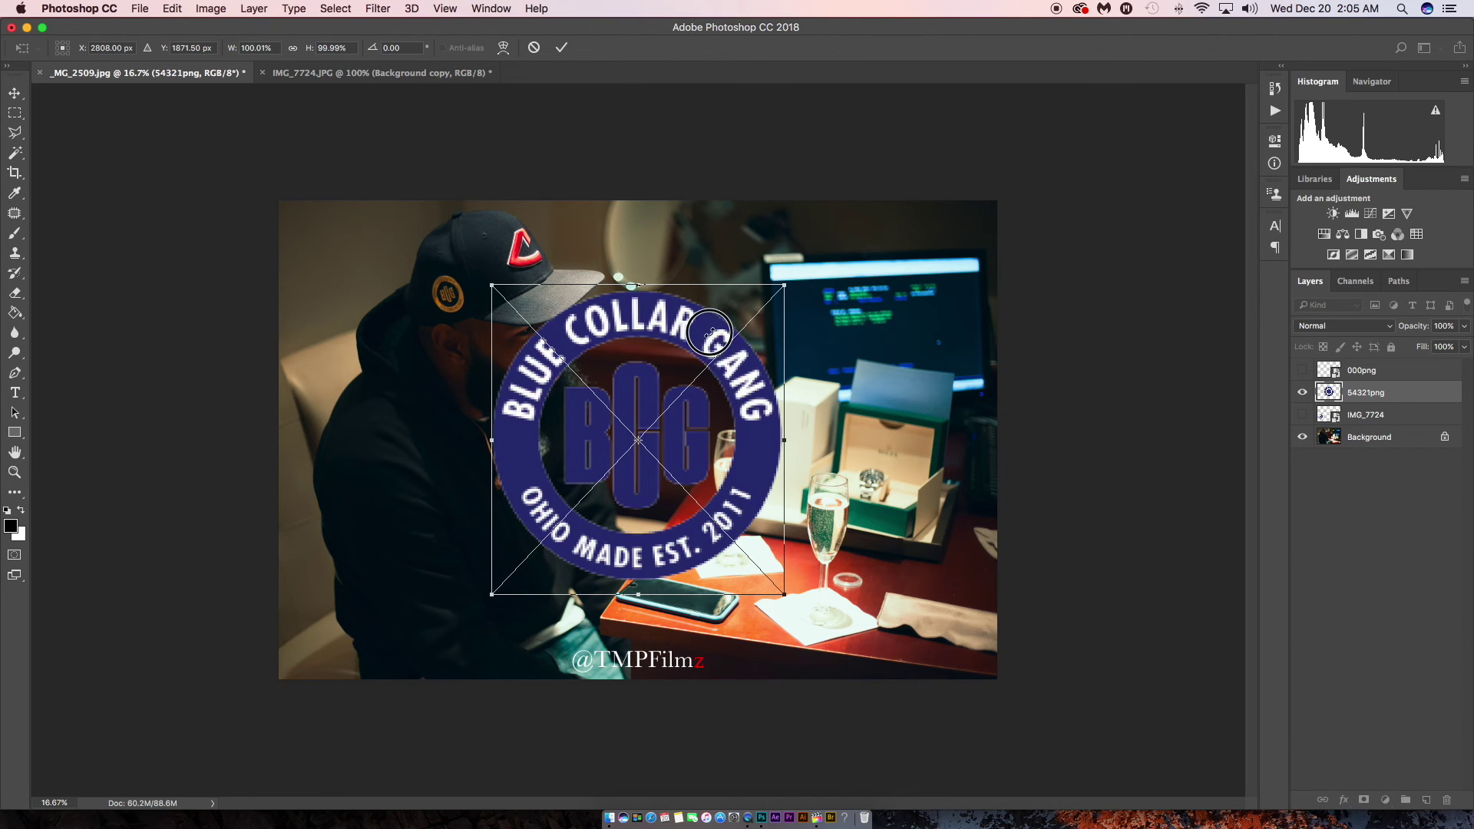
pyautogui.moveTo(708, 335); pyautogui.dragTo(721, 323)
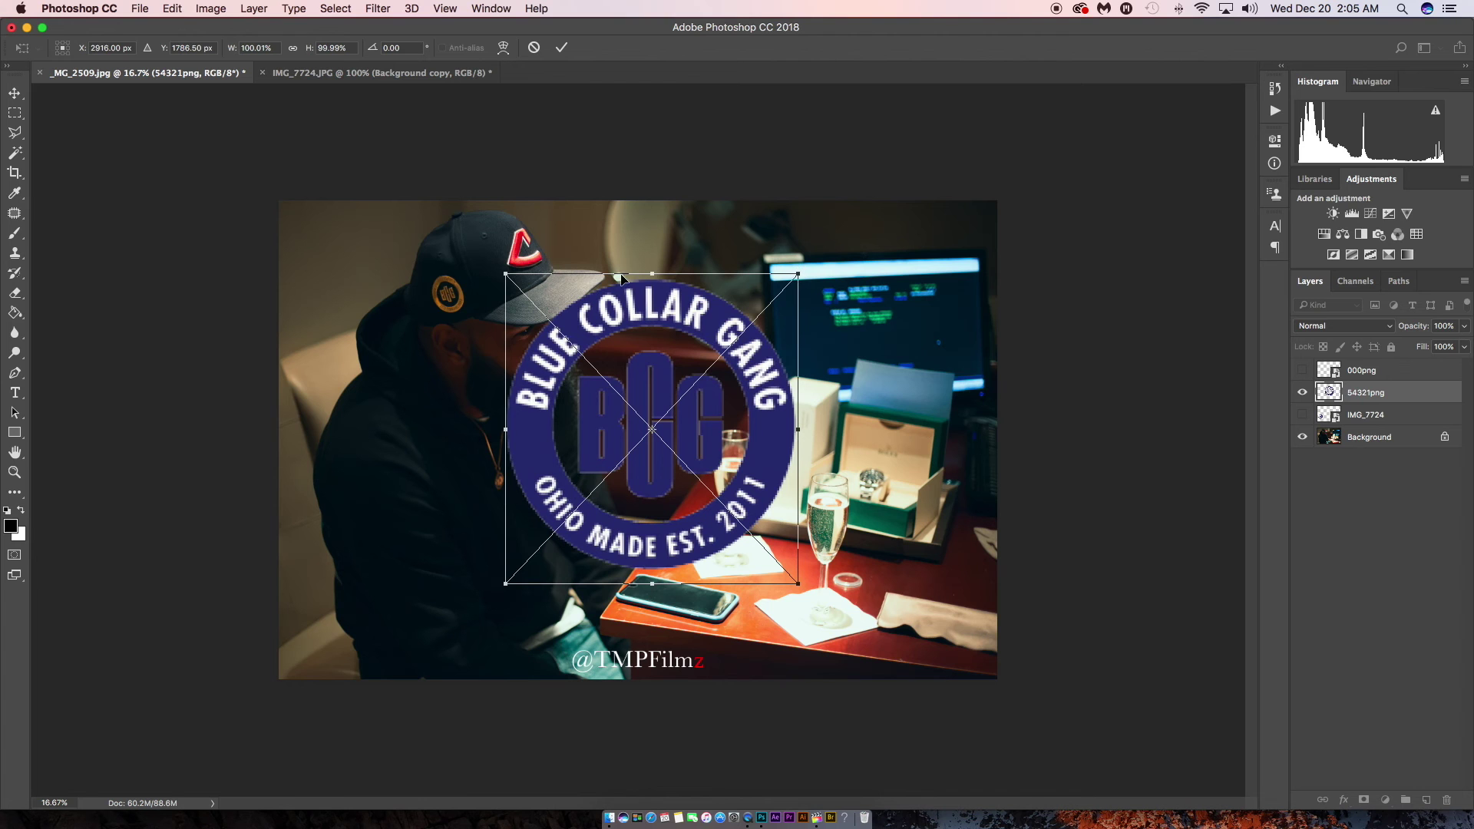
# - Scale the placed logo down proportionally to about 21.6% and move it to the lower-left area of the photo
pyautogui.moveTo(795, 270); pyautogui.dragTo(624, 539)
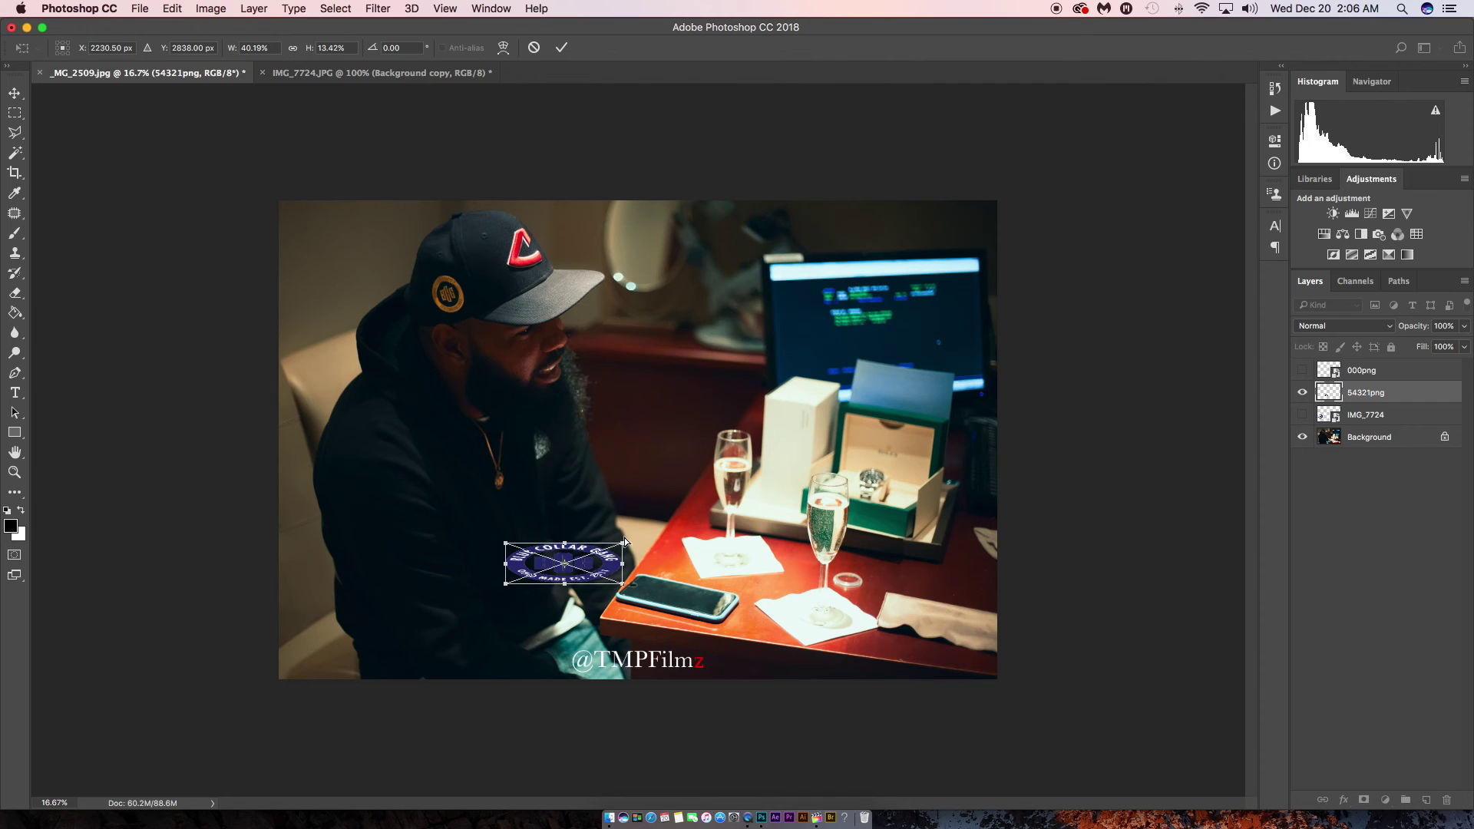
pyautogui.press('super+z')
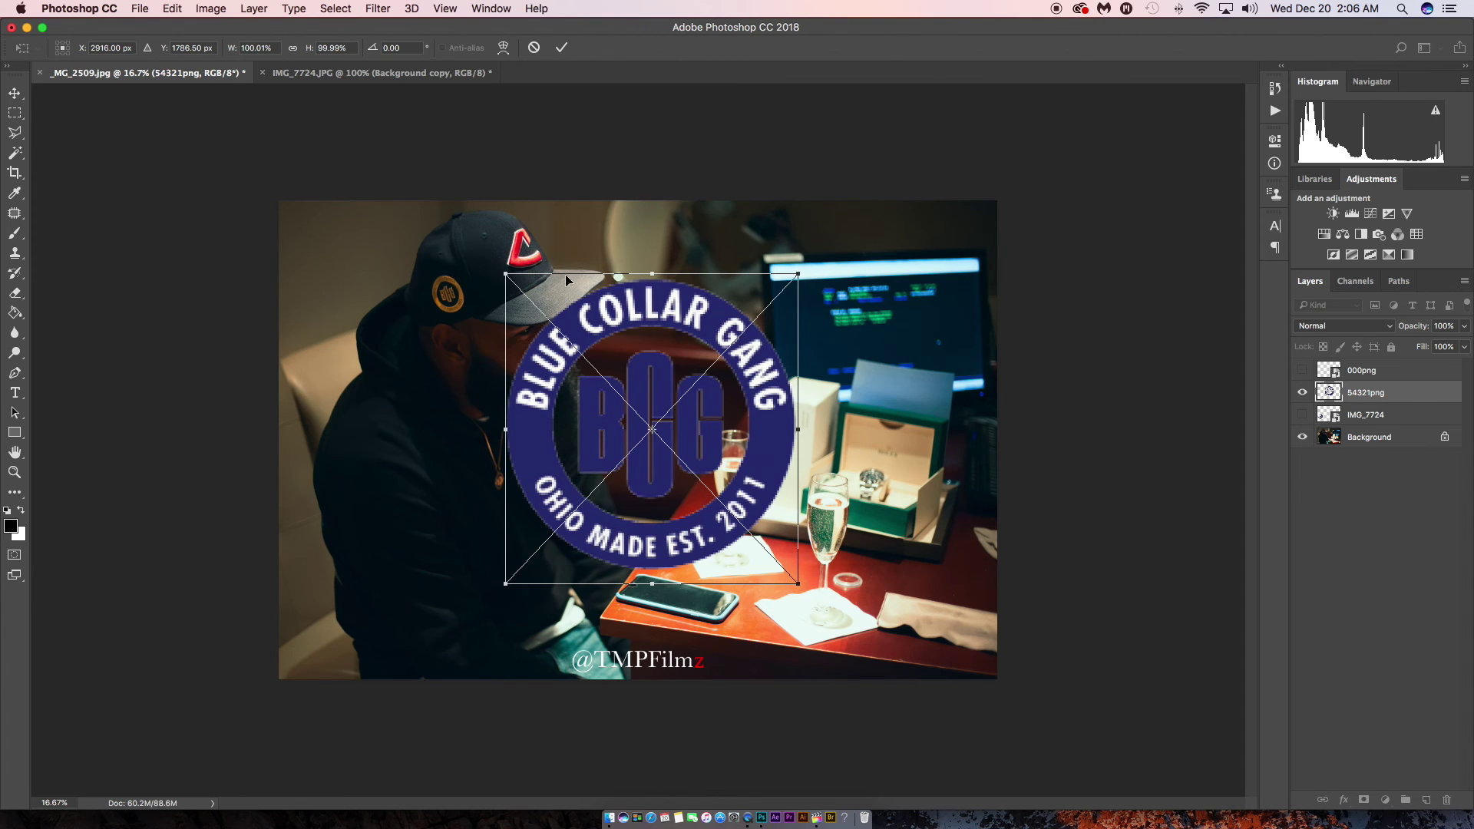
pyautogui.moveTo(796, 272); pyautogui.dragTo(591, 535)
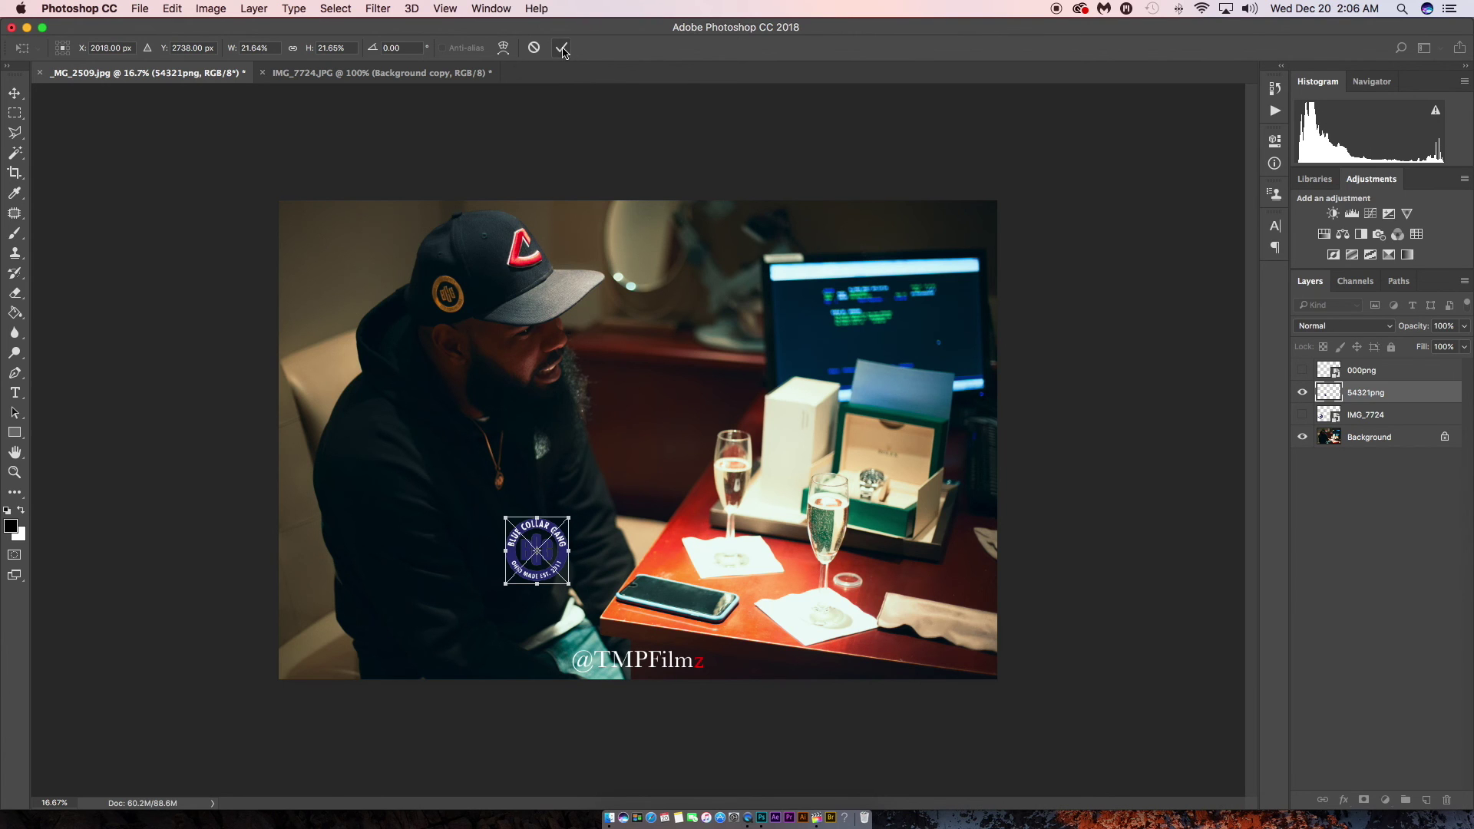
pyautogui.click(562, 49)
pyautogui.moveTo(541, 557); pyautogui.dragTo(380, 633)
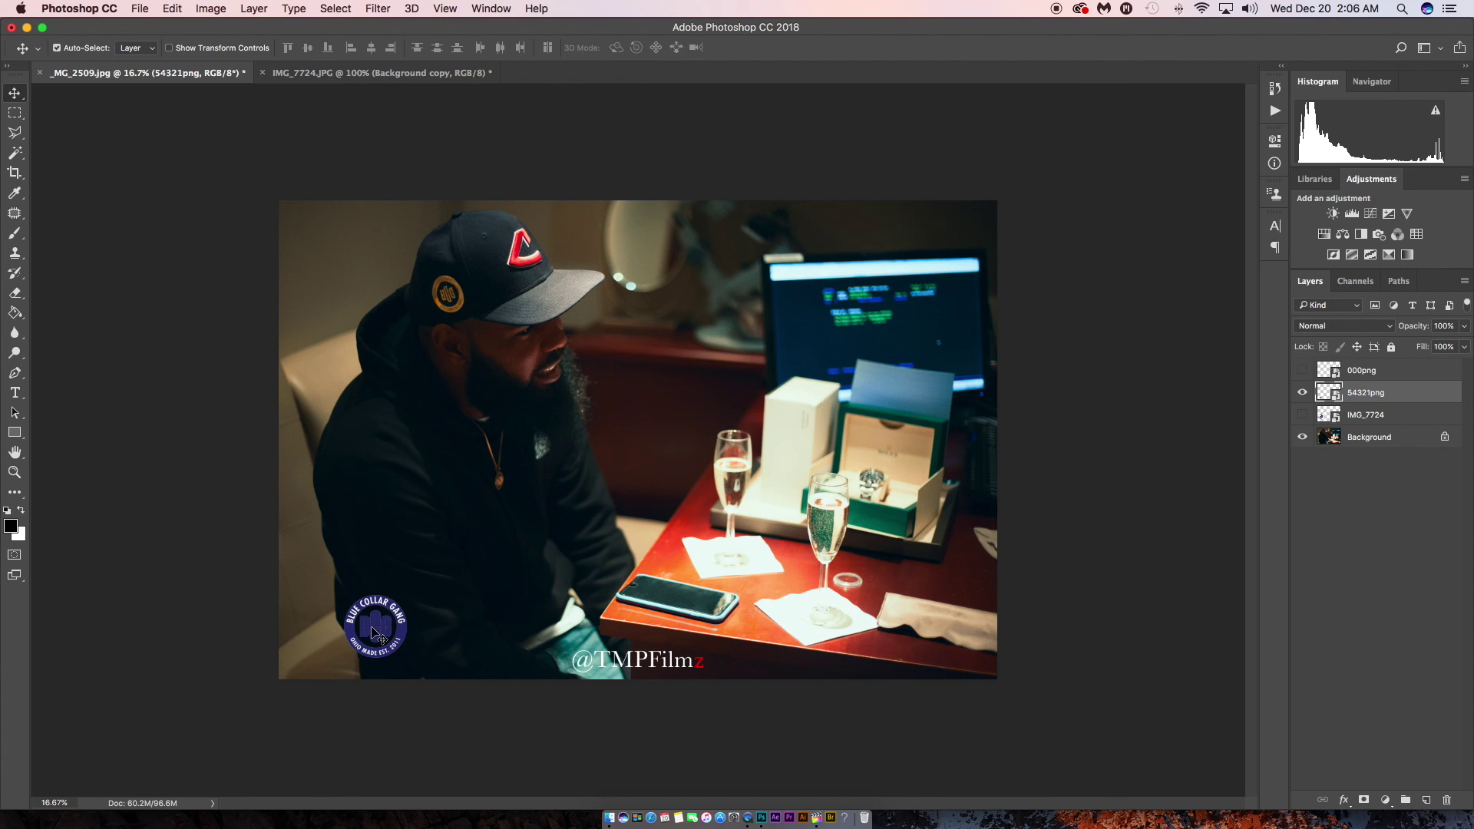
# - Enlarge the 54321png logo proportionally to about 38% and move it closer to the photo's lower-left corner
pyautogui.press('super')
pyautogui.press('super+t')
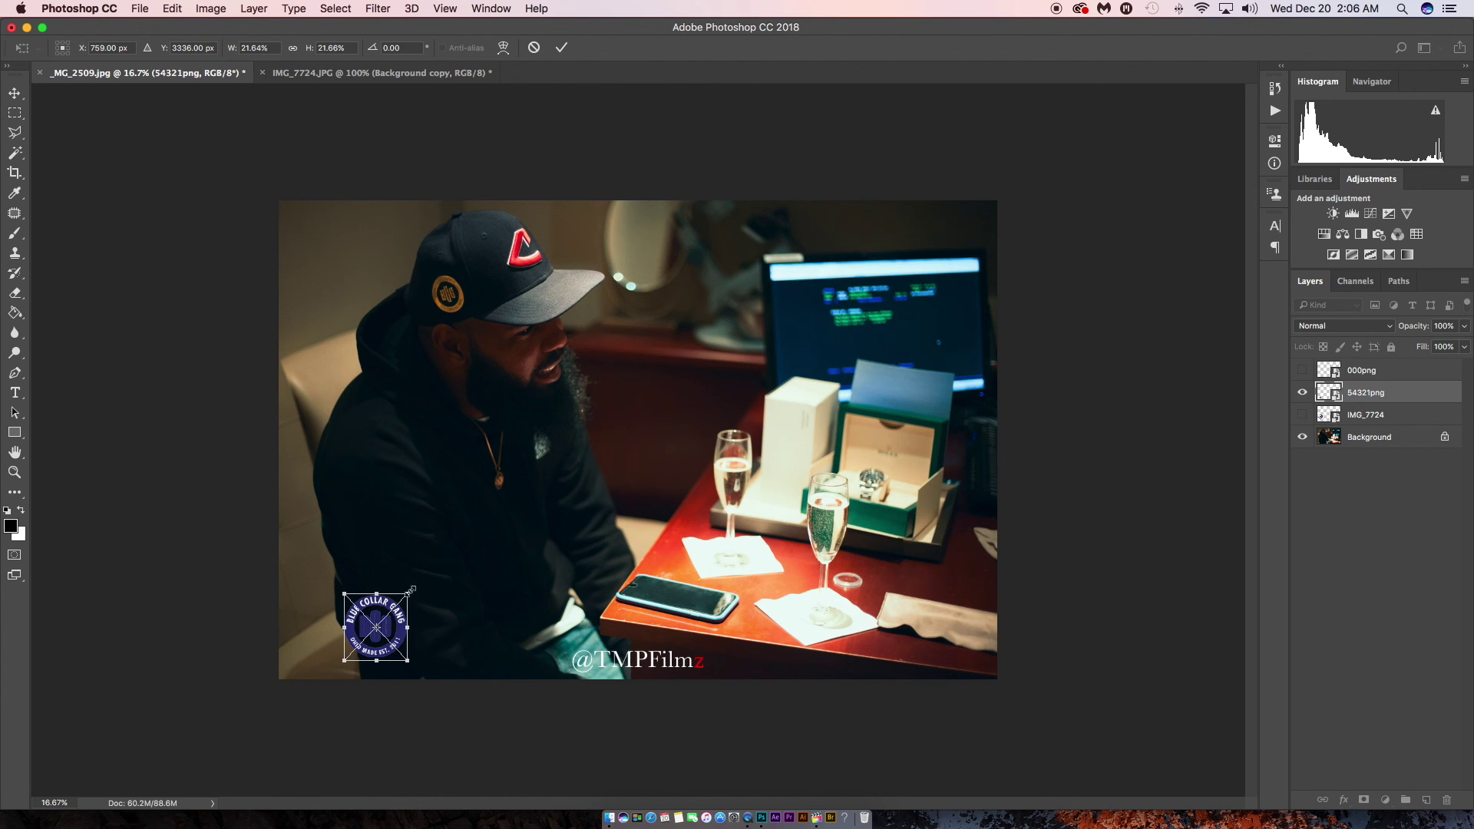
pyautogui.moveTo(408, 593); pyautogui.dragTo(466, 556)
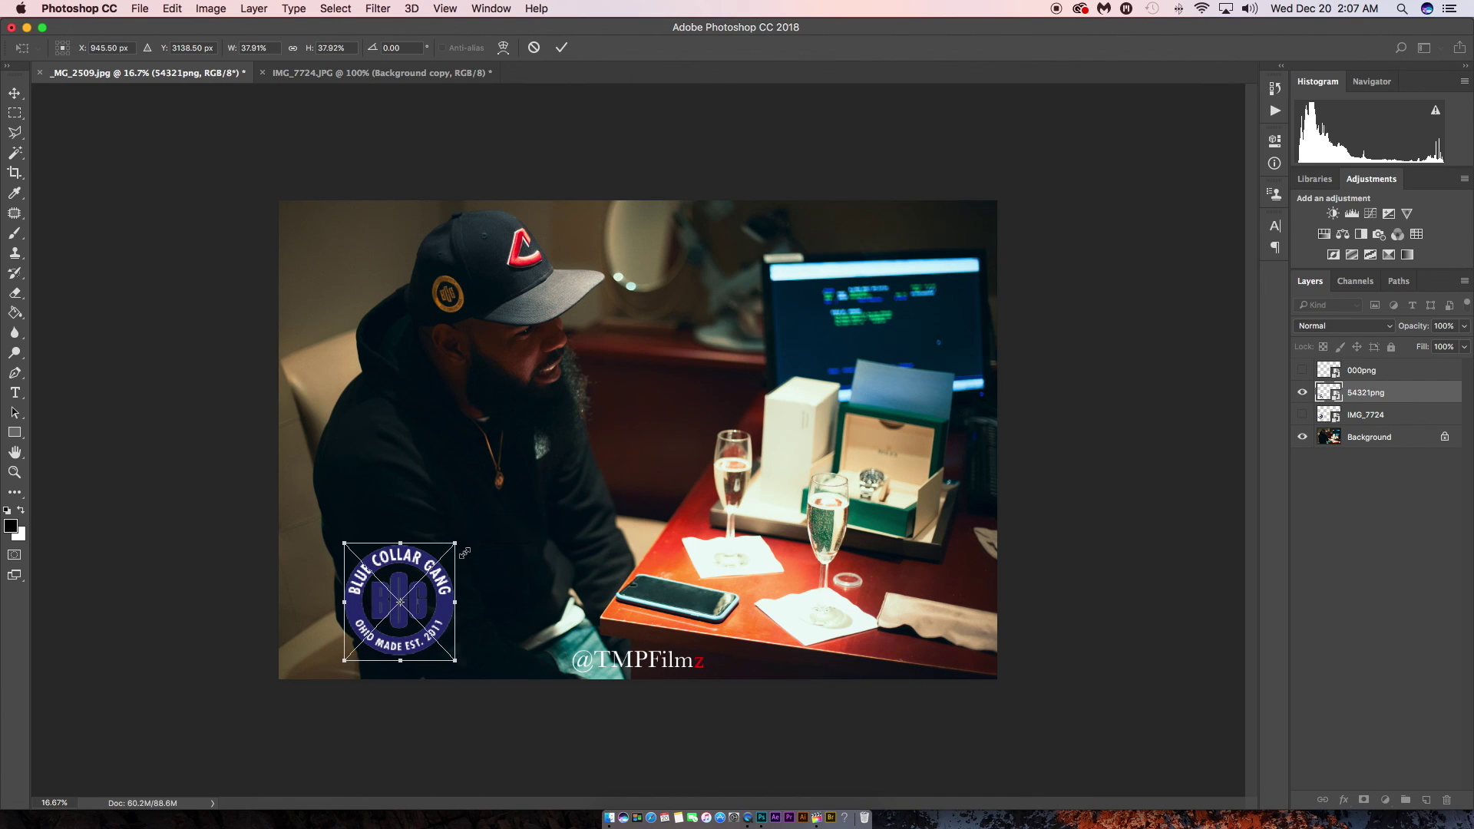
pyautogui.click(561, 48)
pyautogui.moveTo(444, 604); pyautogui.dragTo(396, 587)
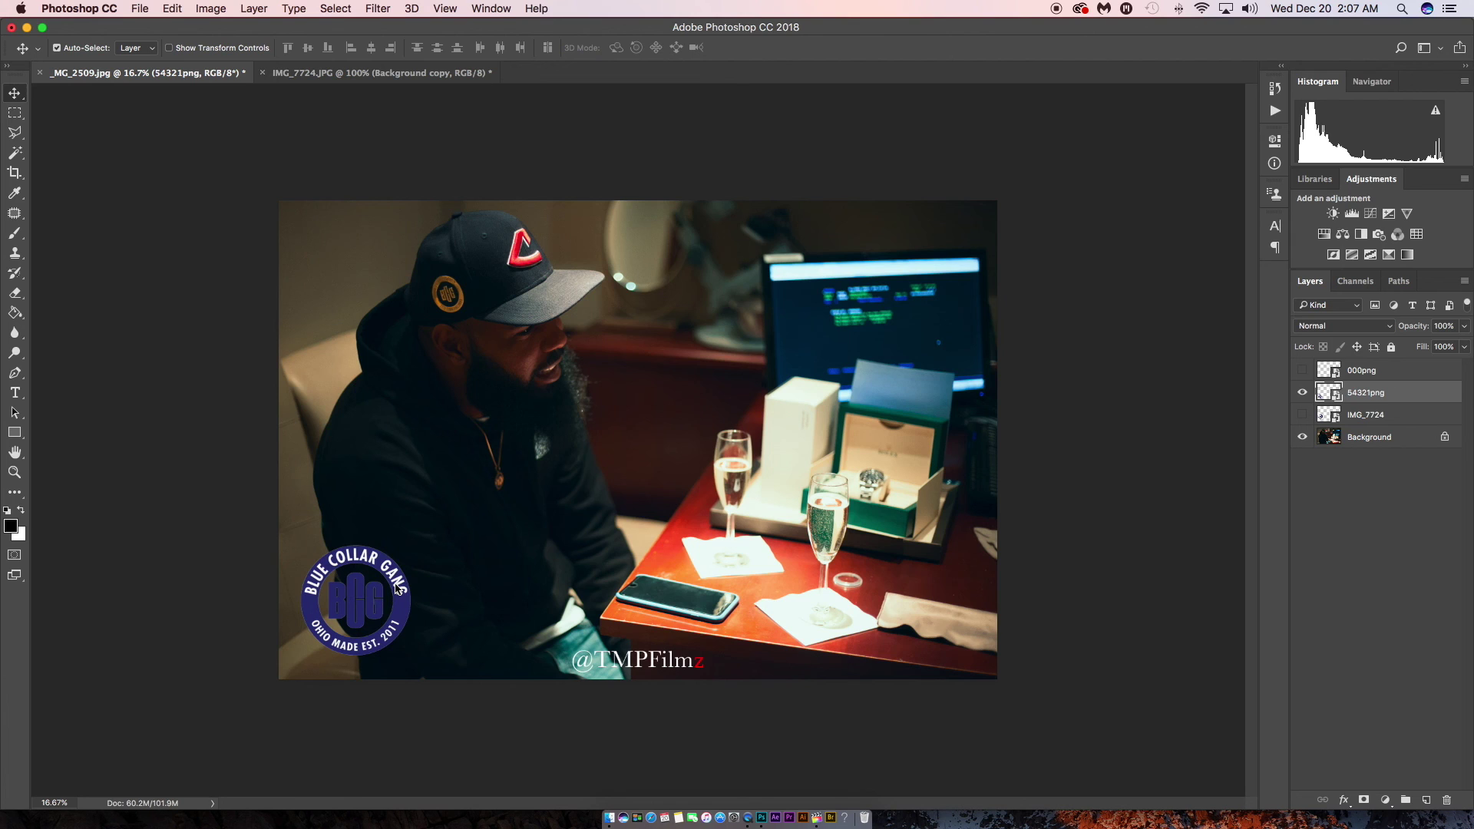